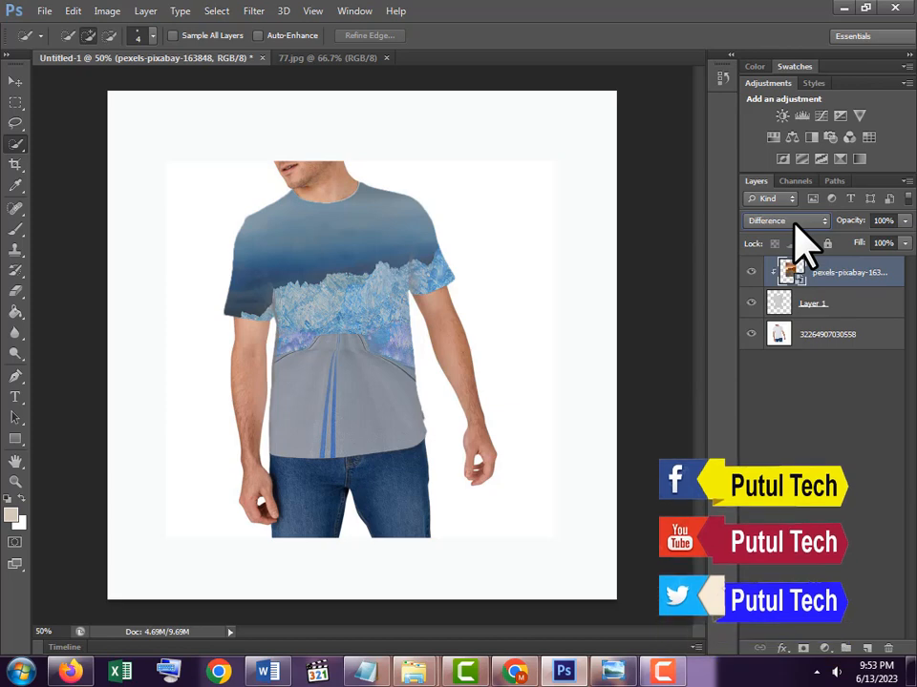
Try several blend modes on the clipped desert road photo layer, including Subtract, Hue, Exclusion and Pin Light, ending on Linear Light.
scroll(796, 229, "down", 2)
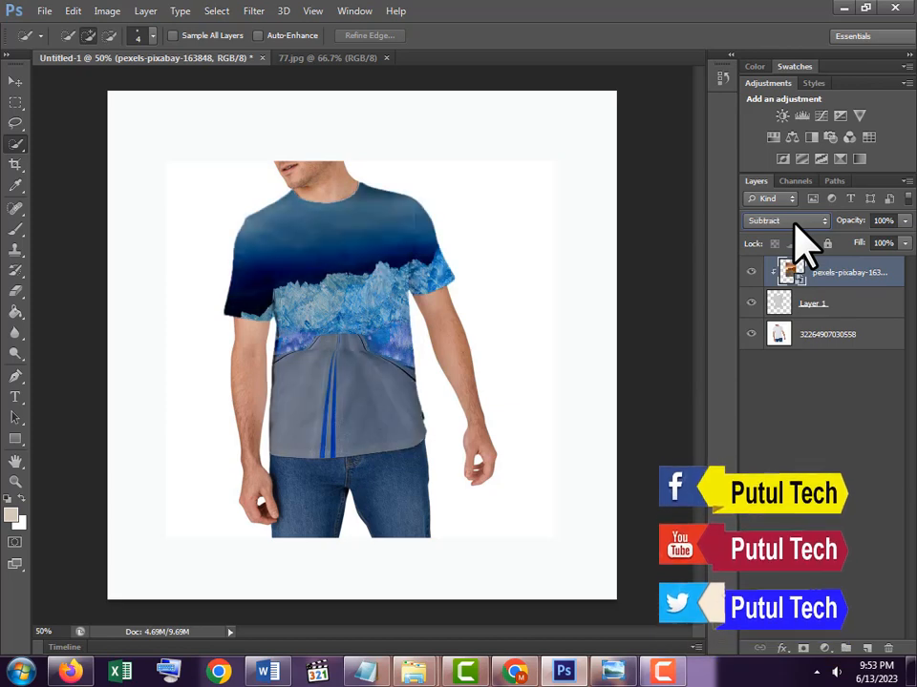
scroll(796, 229, "down", 1)
scroll(796, 229, "down", 1)
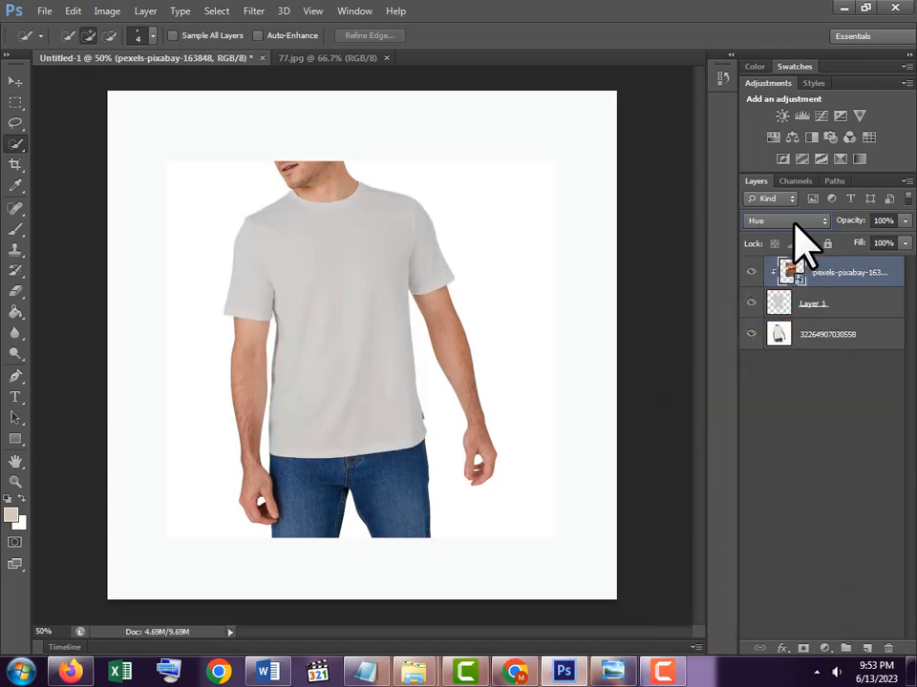
scroll(795, 229, "up", 3)
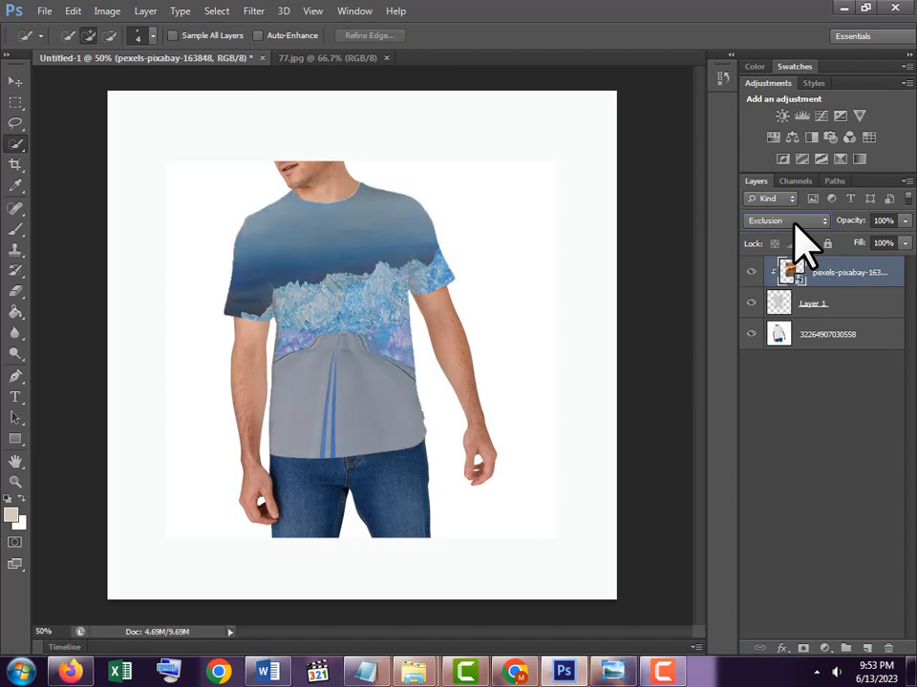
scroll(806, 246, "up", 2)
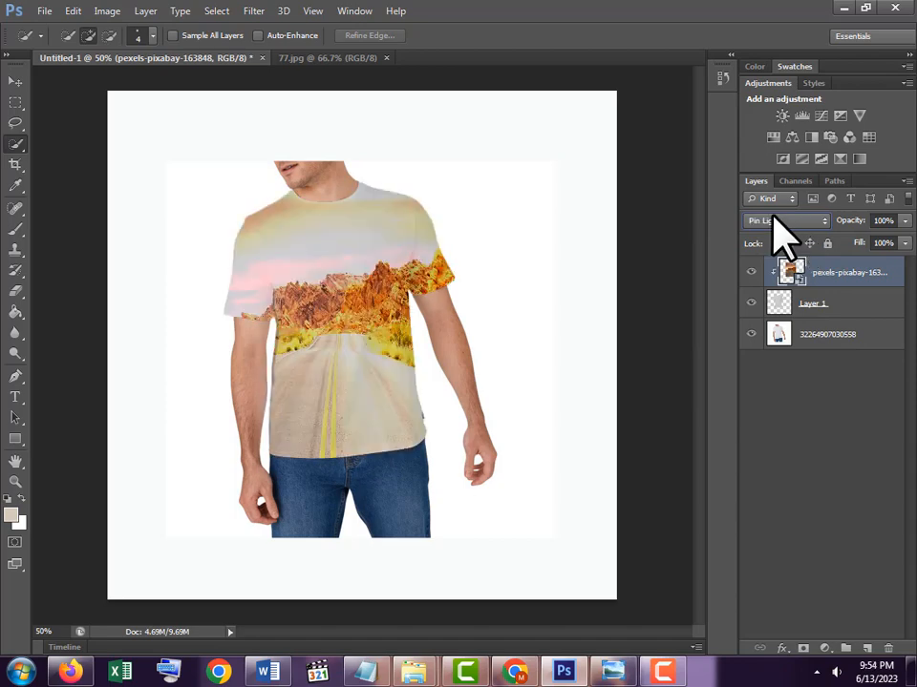
key("Up")
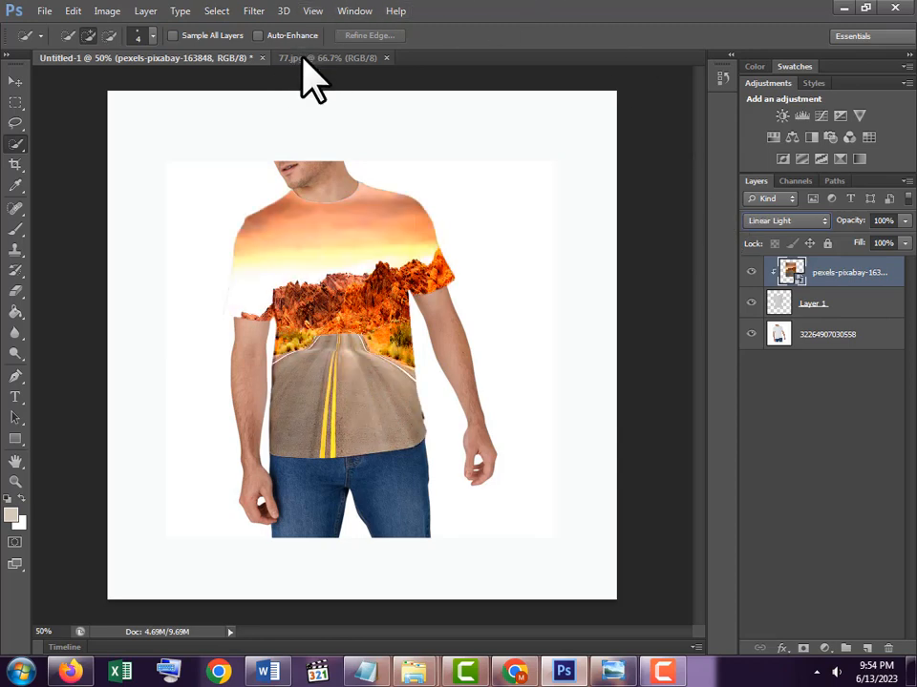
Compare the finished shirt with the plain 77.jpg image and close the Untitled-1 document without saving.
left_click(304, 58)
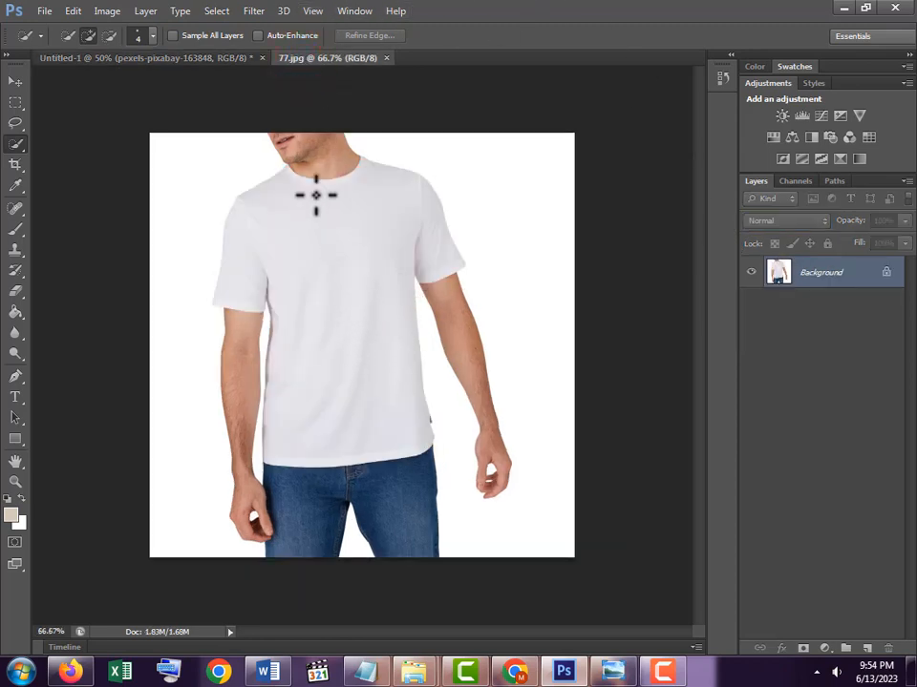
left_click(212, 60)
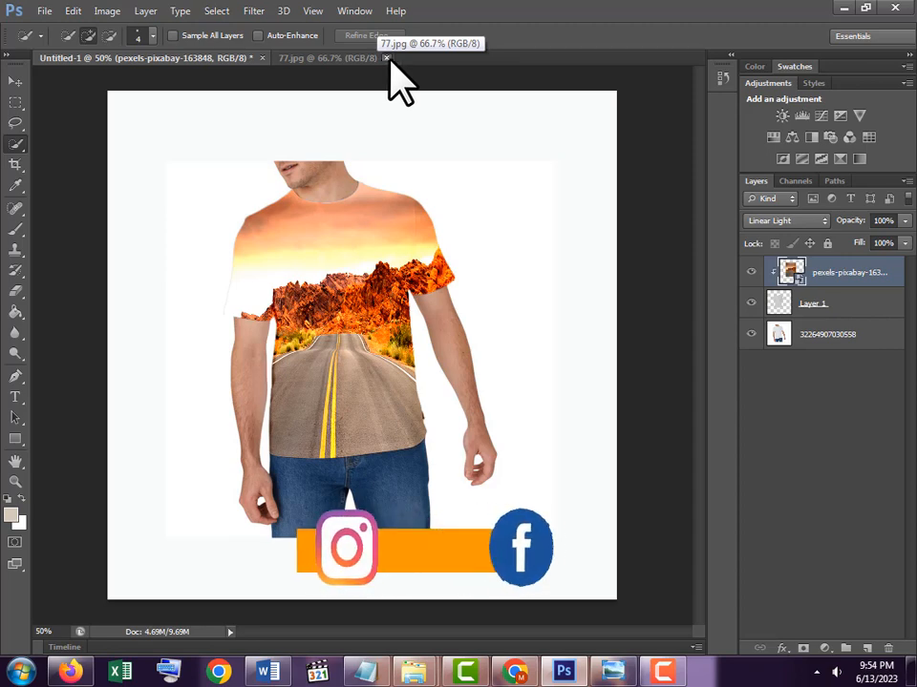
left_click(261, 58)
left_click(463, 260)
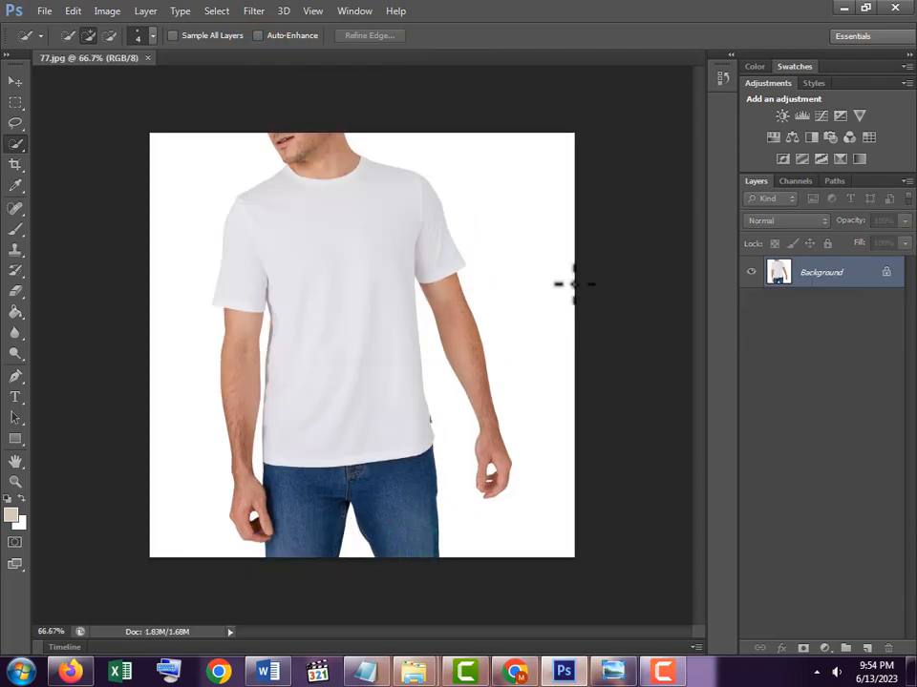
Convert the locked Background of 77.jpg into a regular layer named Layer 0.
double_click(861, 276)
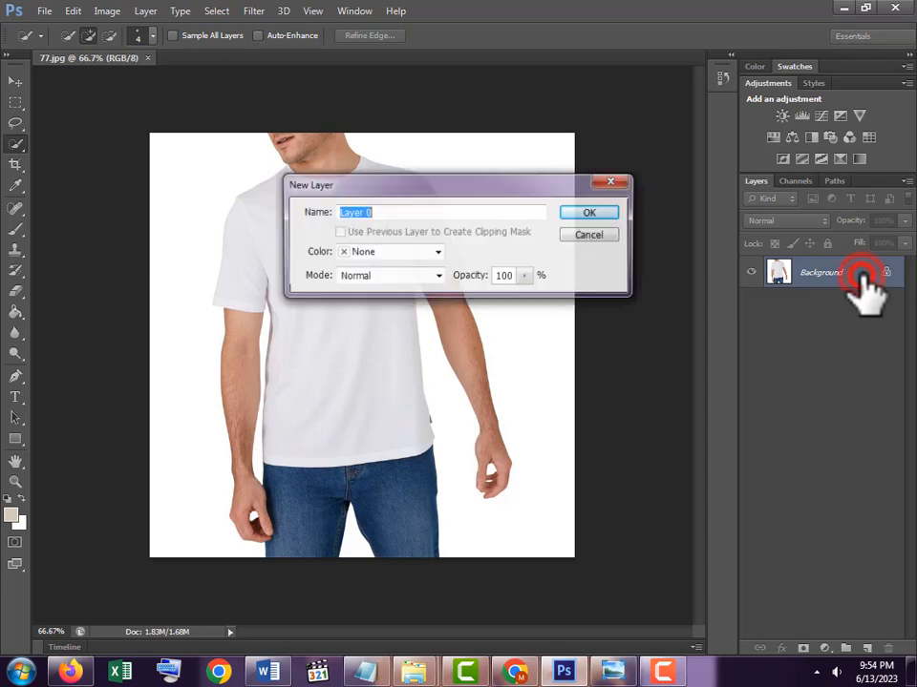
left_click(589, 212)
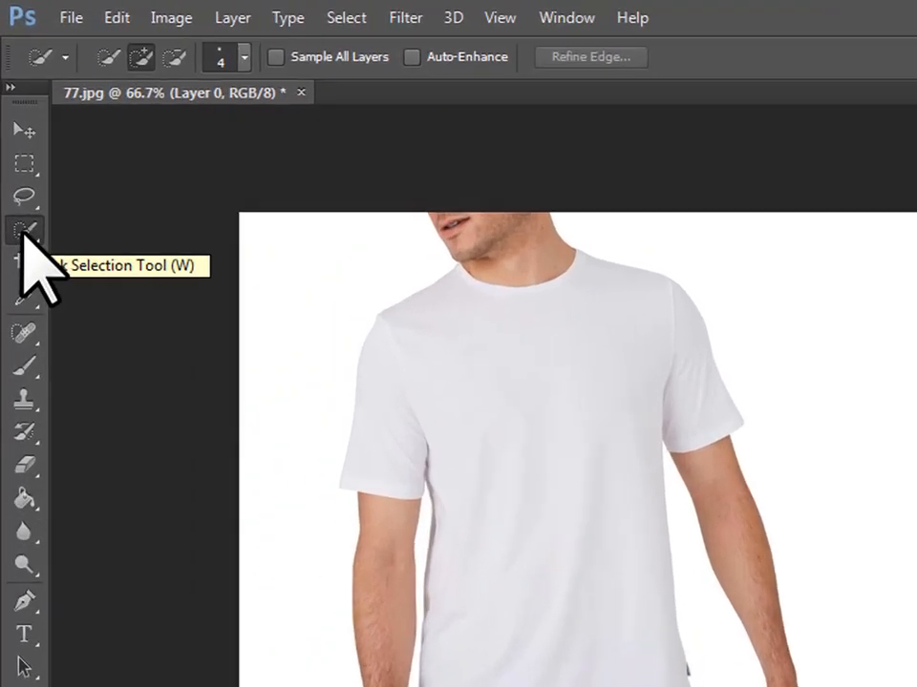
Select the whole white T-shirt with the Quick Selection tool, using a brush size of 45.
right_click(16, 146)
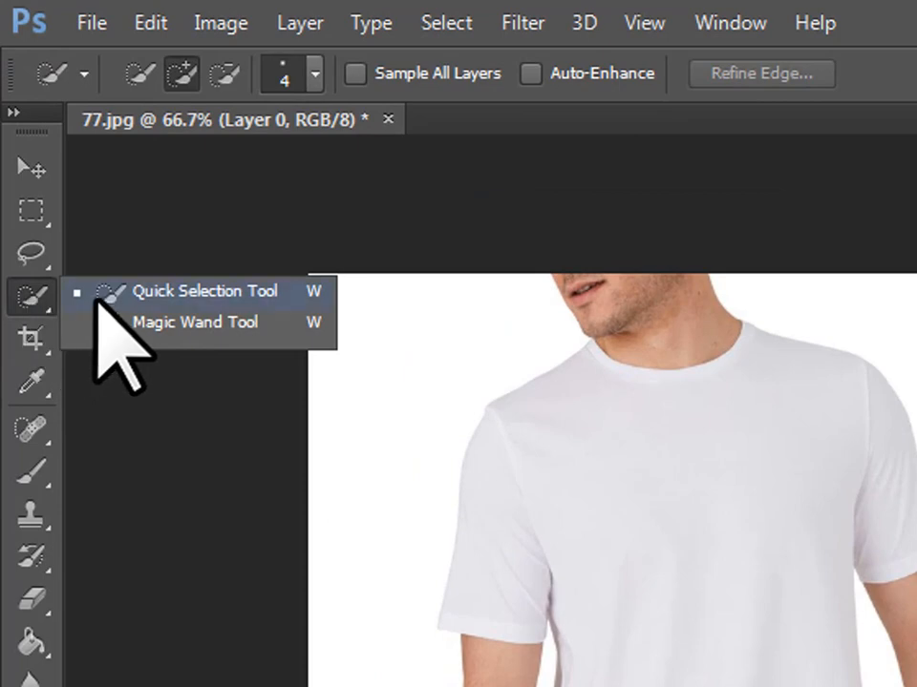
left_click(196, 290)
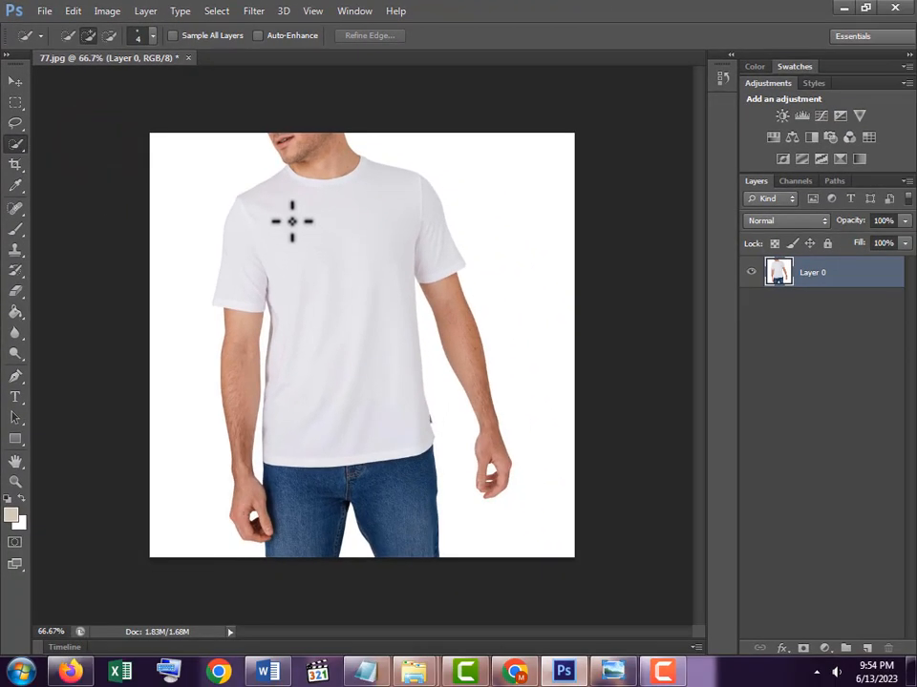
key("bracketright")
key("bracketright")
key("bracketright")
key("bracketright")
key("bracketright")
key("bracketright")
key("bracketright")
key("bracketright")
key("bracketright")
key("bracketright")
key("bracketright")
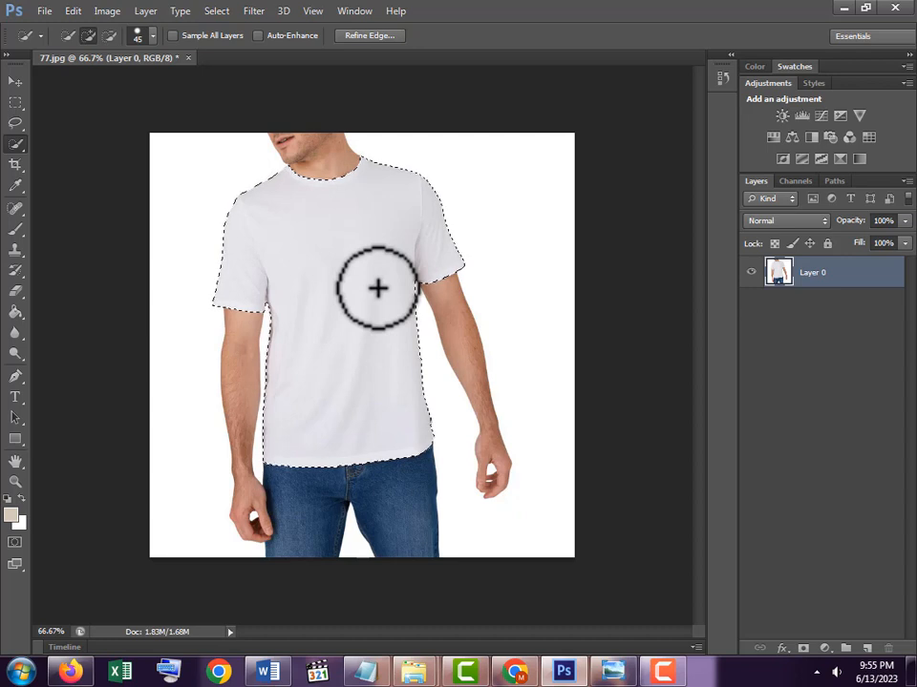
Copy the selected T-shirt to its own layer and hide Layer 0 so only the cut-out shirt shows.
key("ctrl+j")
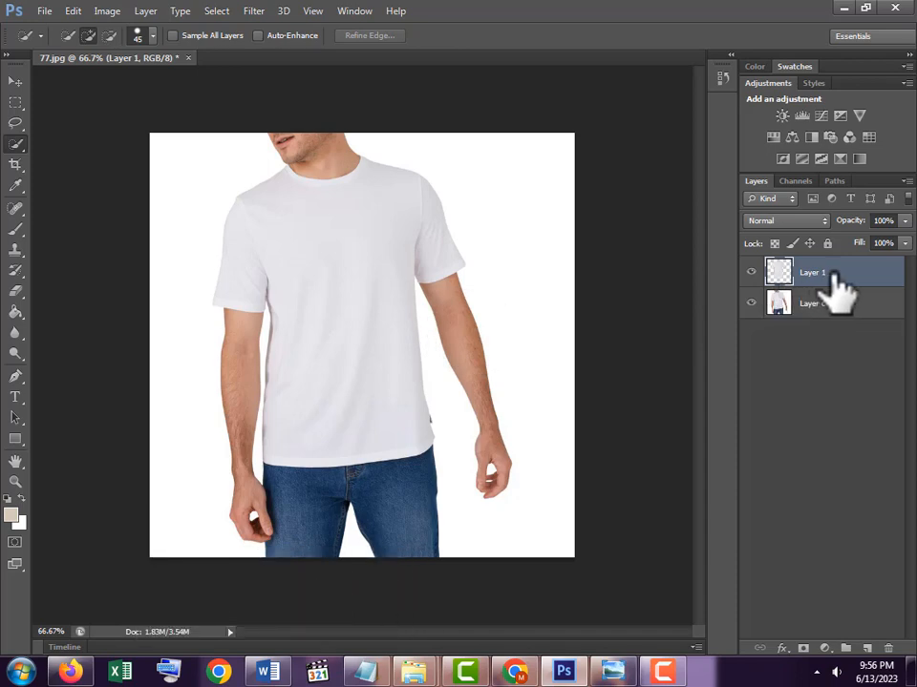
left_click(750, 302)
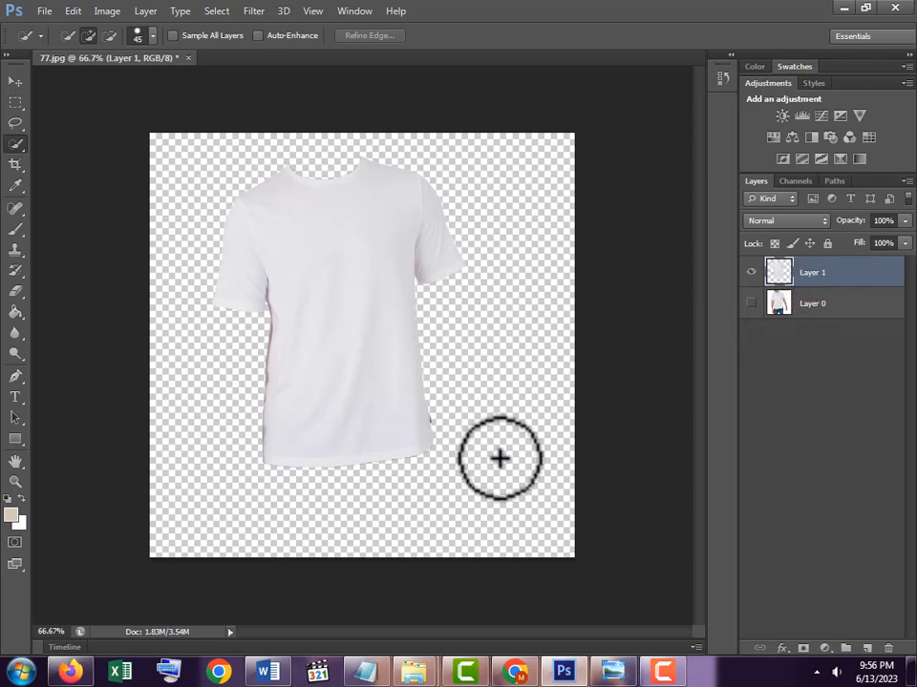
left_click(751, 302)
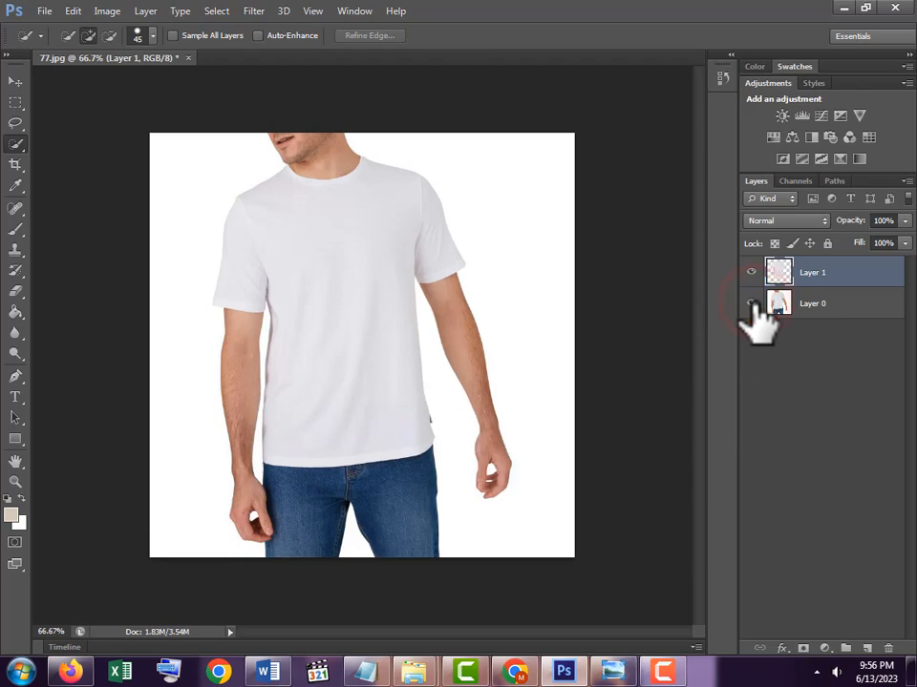
left_click(750, 303)
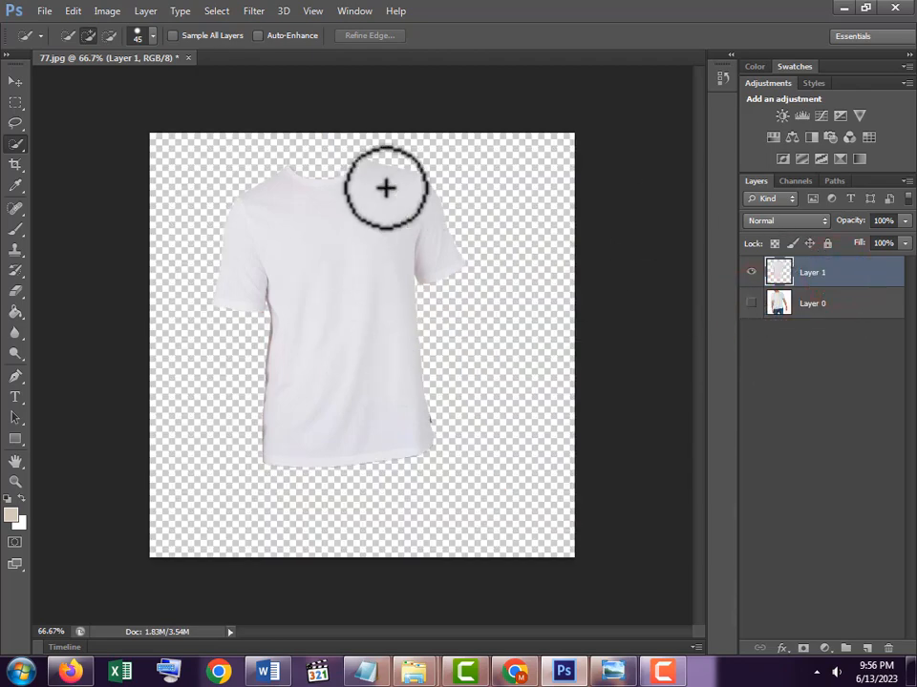
Apply a Hue/Saturation adjustment to Layer 1 that turns the shirt neutral grey and slightly darker.
left_click(108, 12)
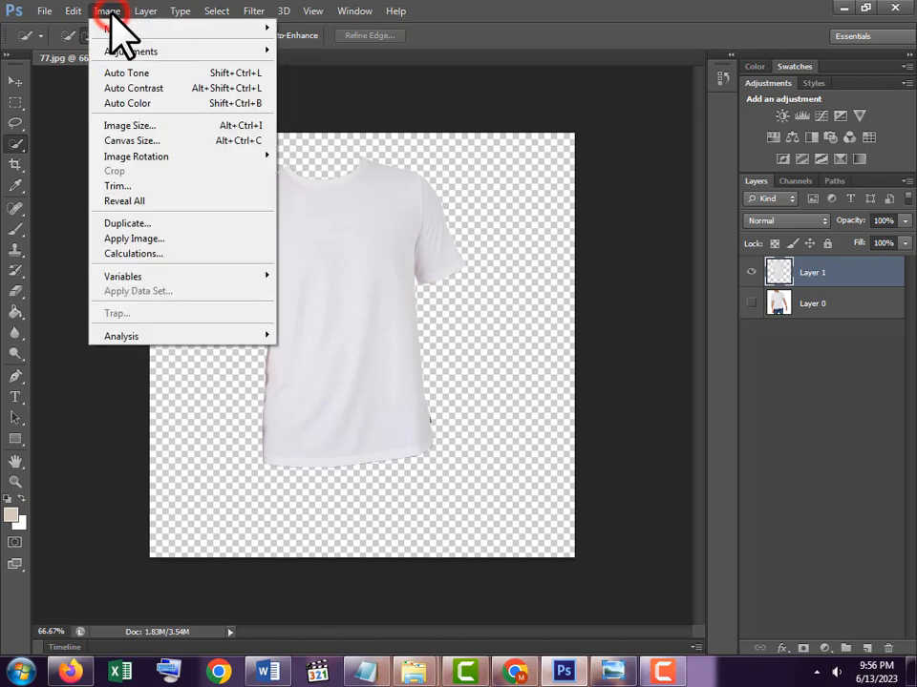
mouse_move(182, 53)
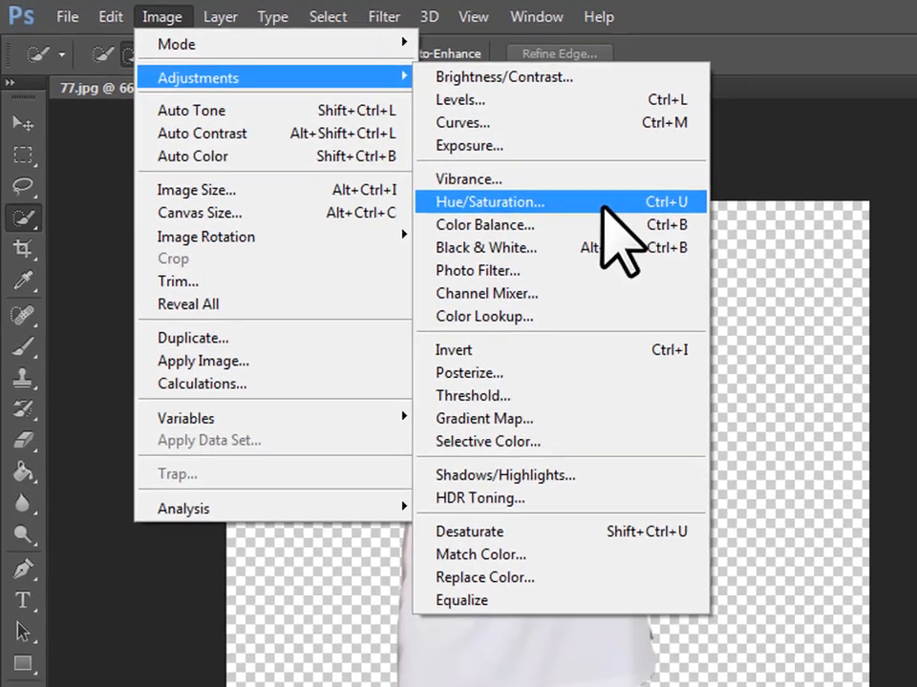
left_click(679, 229)
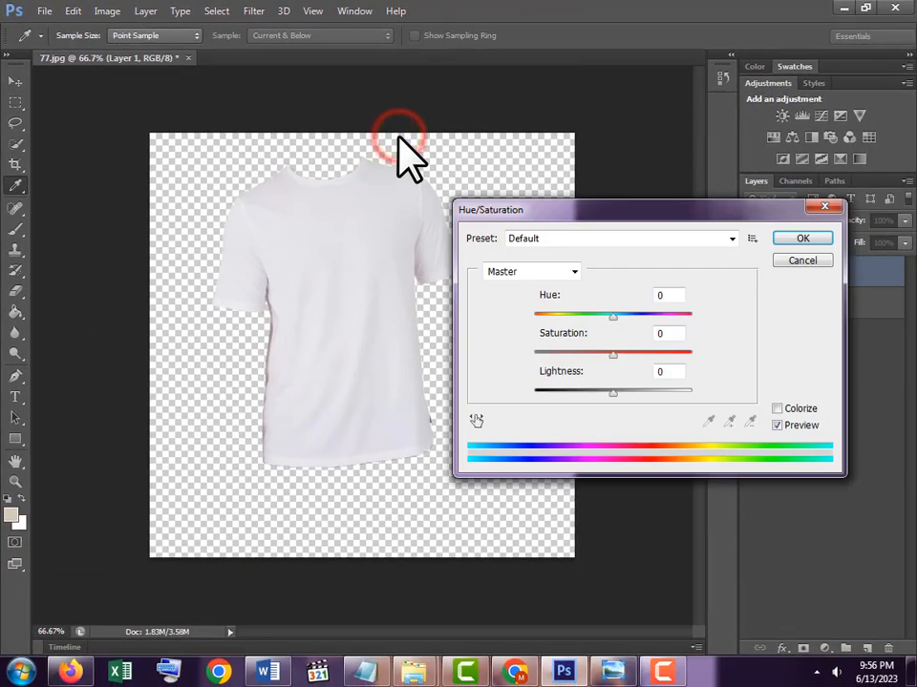
left_click_drag(642, 215, 690, 232)
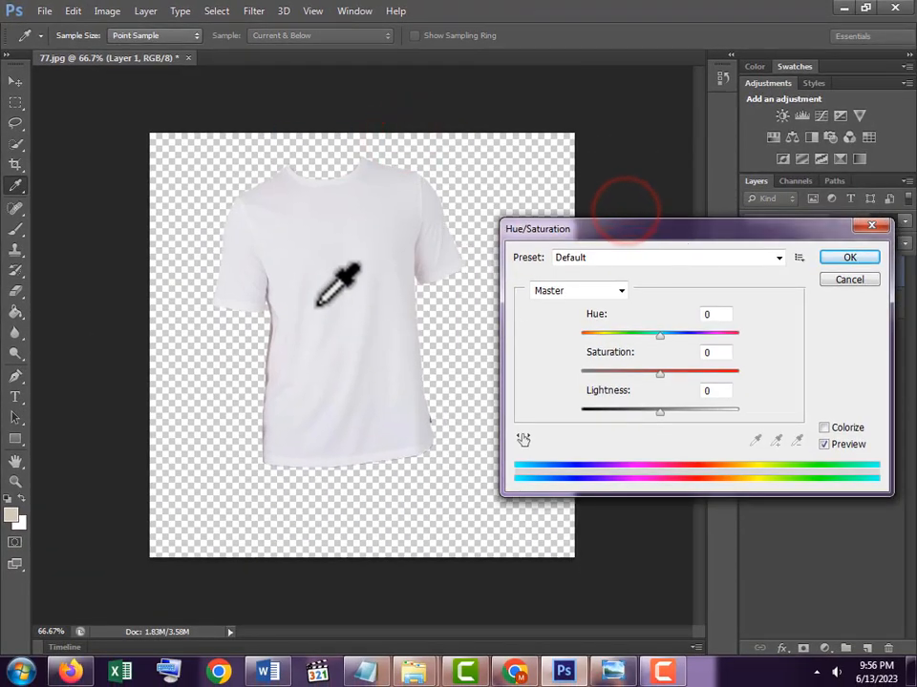
mouse_move(660, 412)
left_mouse_down()
mouse_move(646, 415)
mouse_move(681, 415)
mouse_move(650, 415)
mouse_move(658, 415)
left_mouse_up()
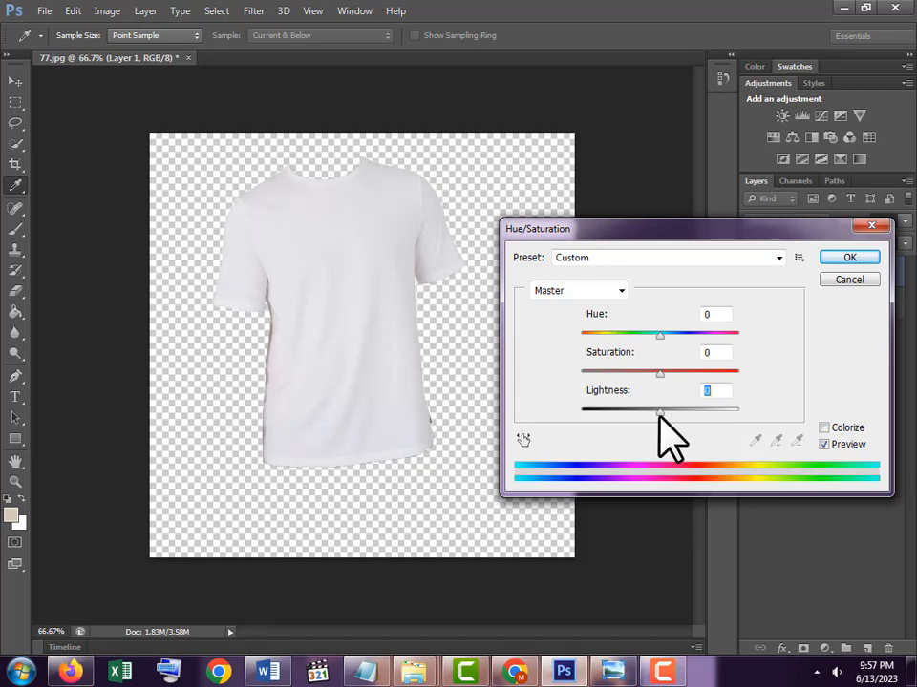
left_click(846, 258)
key("w")
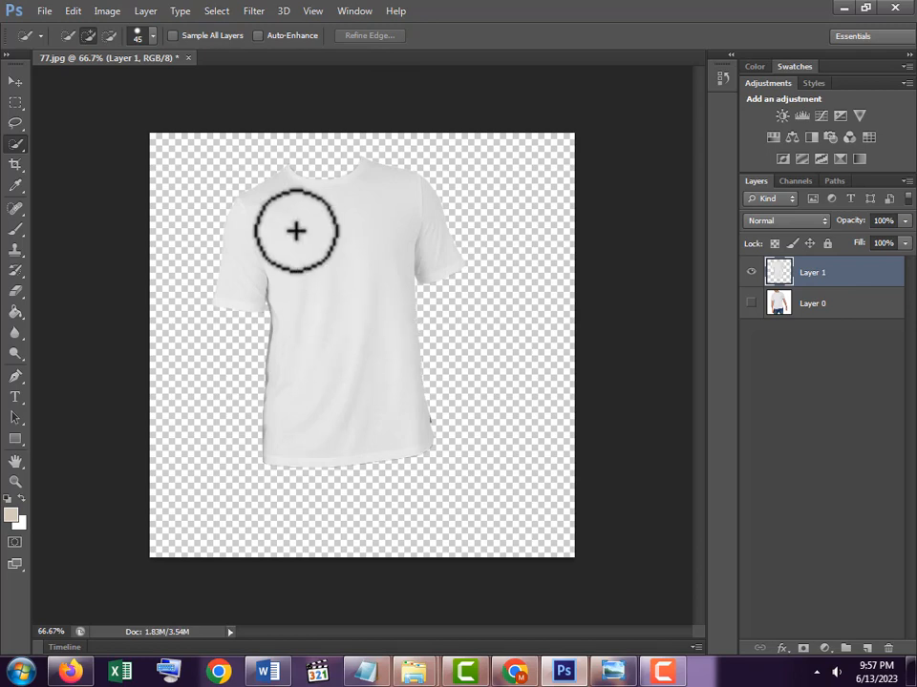
Darken the shirt further with a second Hue/Saturation adjustment by lowering its Lightness.
left_click(112, 12)
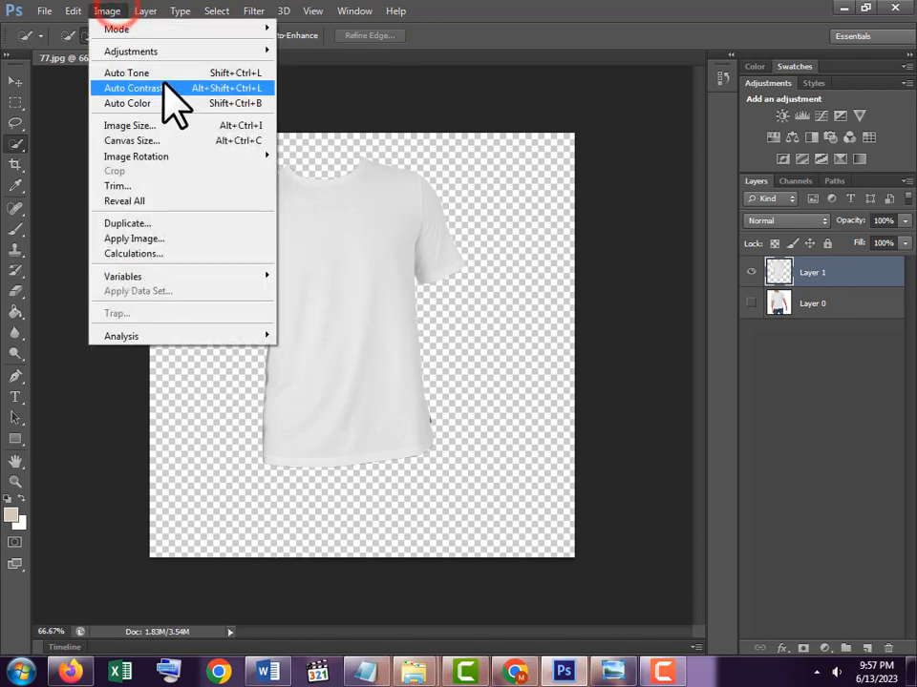
mouse_move(201, 55)
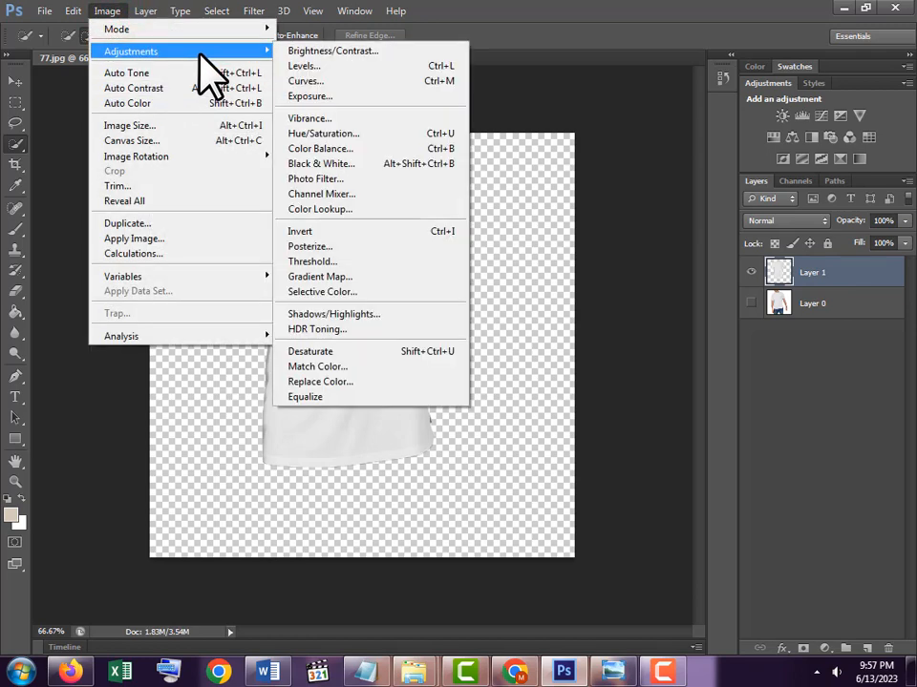
left_click(361, 135)
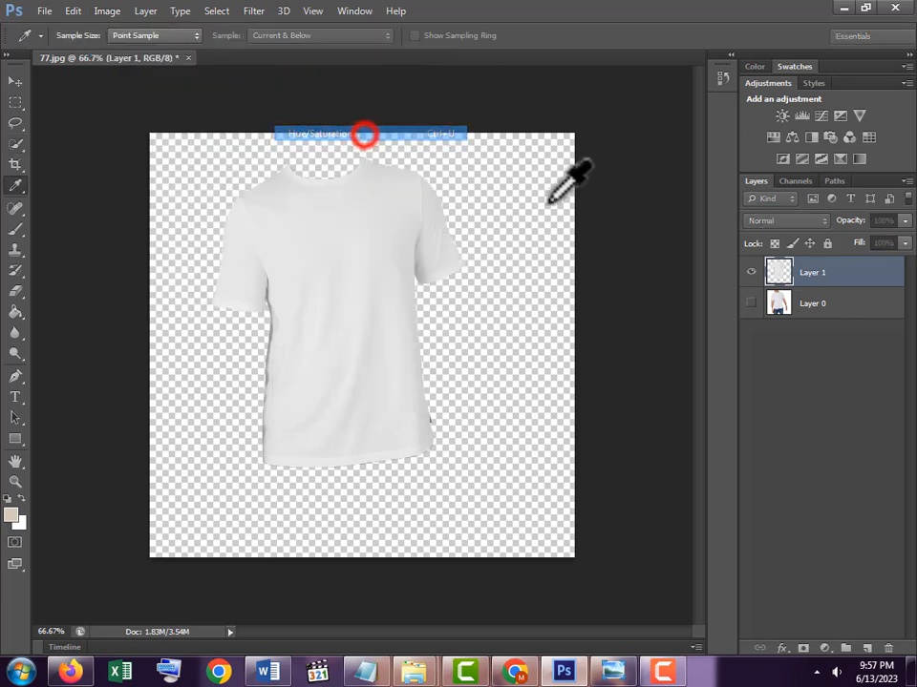
left_click_drag(659, 413, 649, 410)
left_click(848, 258)
key("w")
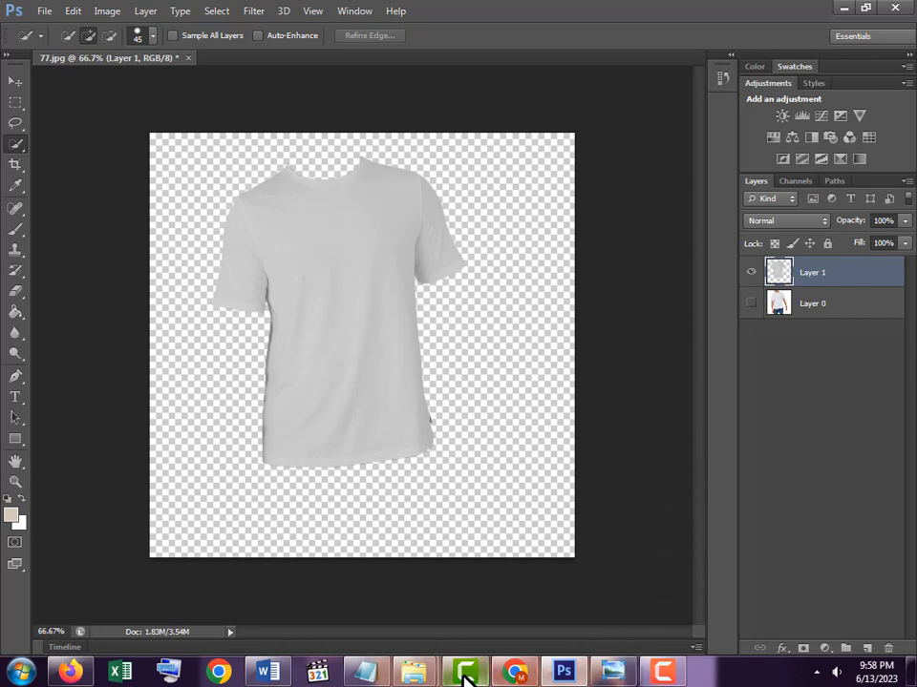
Place the desert road photo pexels-pixabay-163848 from the Downloads folder into the T-shirt document.
mouse_move(414, 671)
left_click(504, 642)
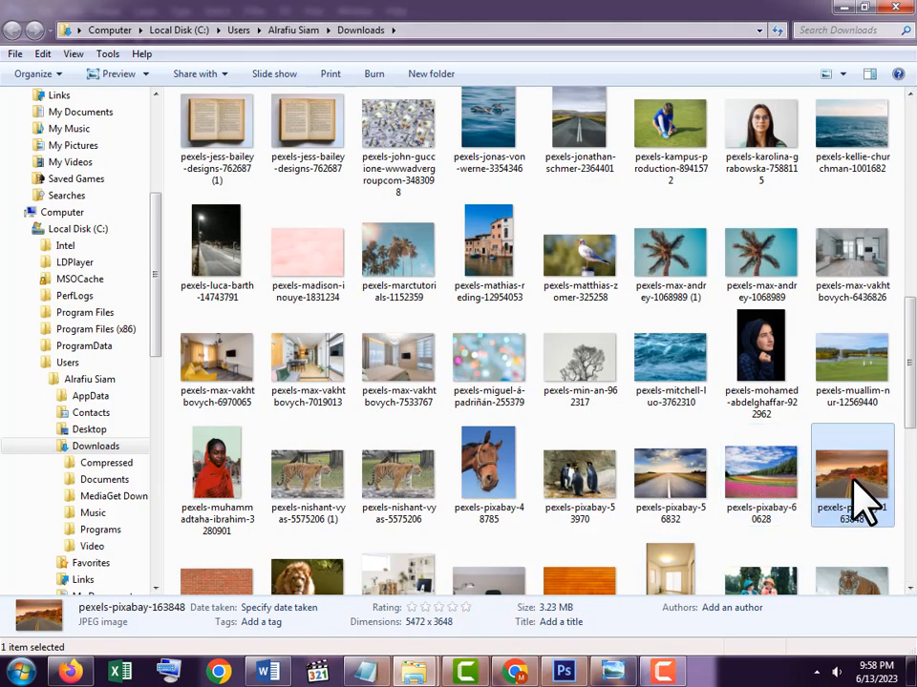
left_click_drag(857, 496, 565, 682)
left_click_drag(402, 413, 411, 421)
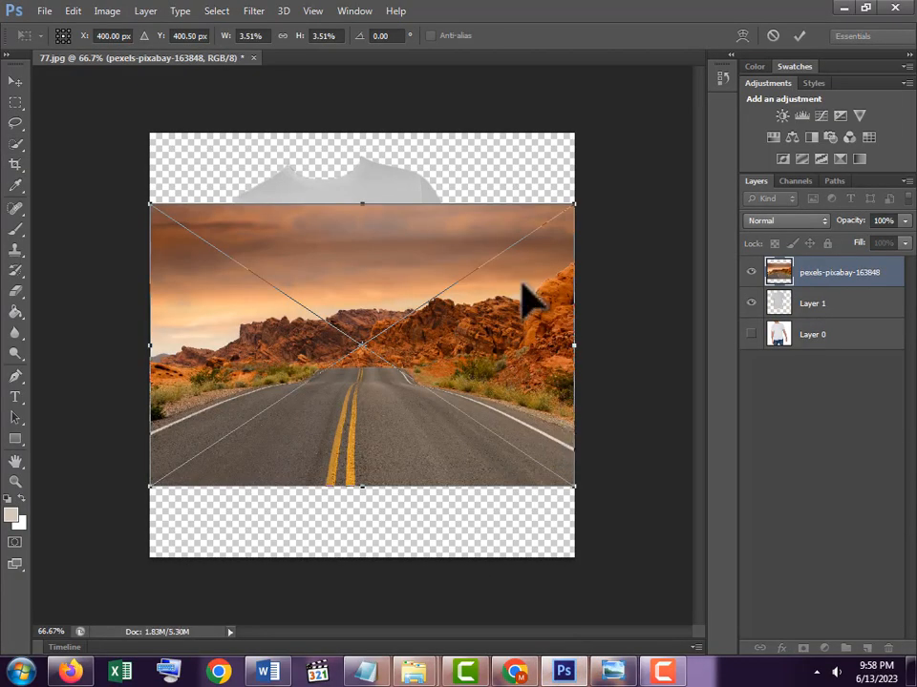
Scale the placed road photo to about 2.31% wide and 3.99% high and move it over the whole shirt.
left_click_drag(574, 205, 429, 165)
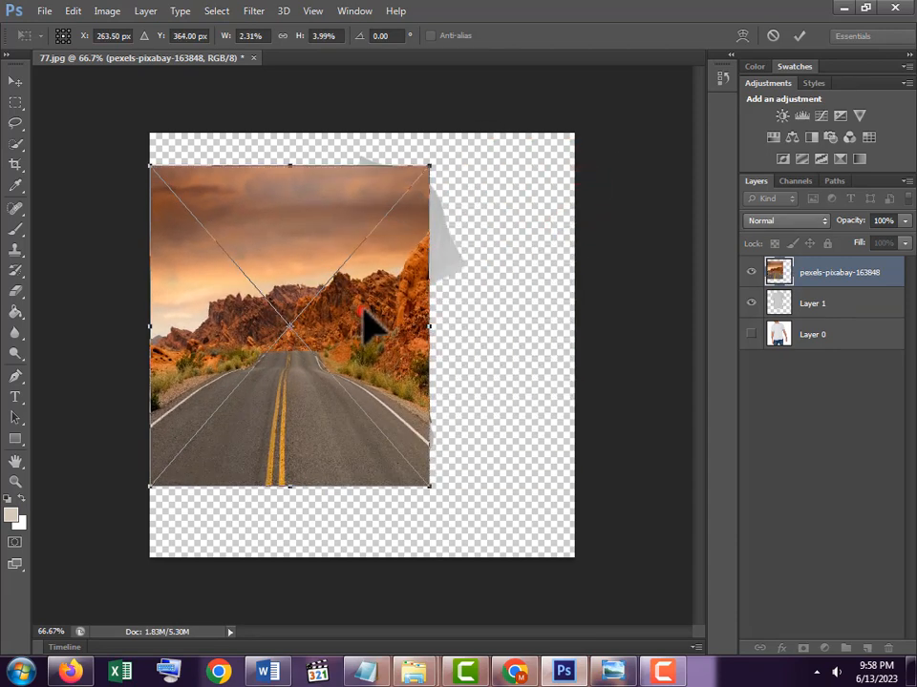
left_click_drag(362, 309, 421, 293)
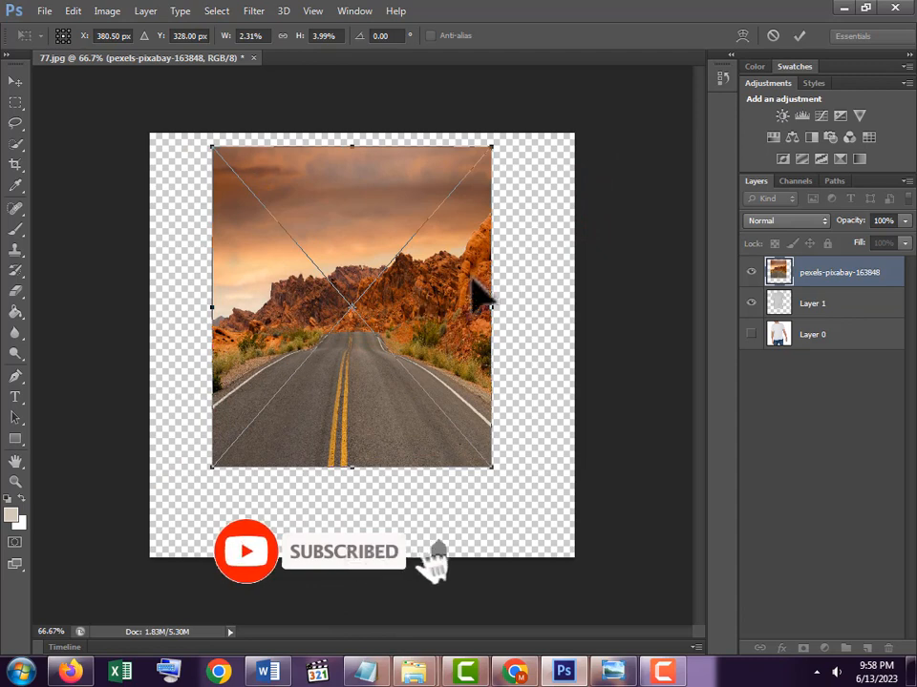
Lower the road photo layer's opacity to 50% so the shirt shows through it.
left_click(905, 221)
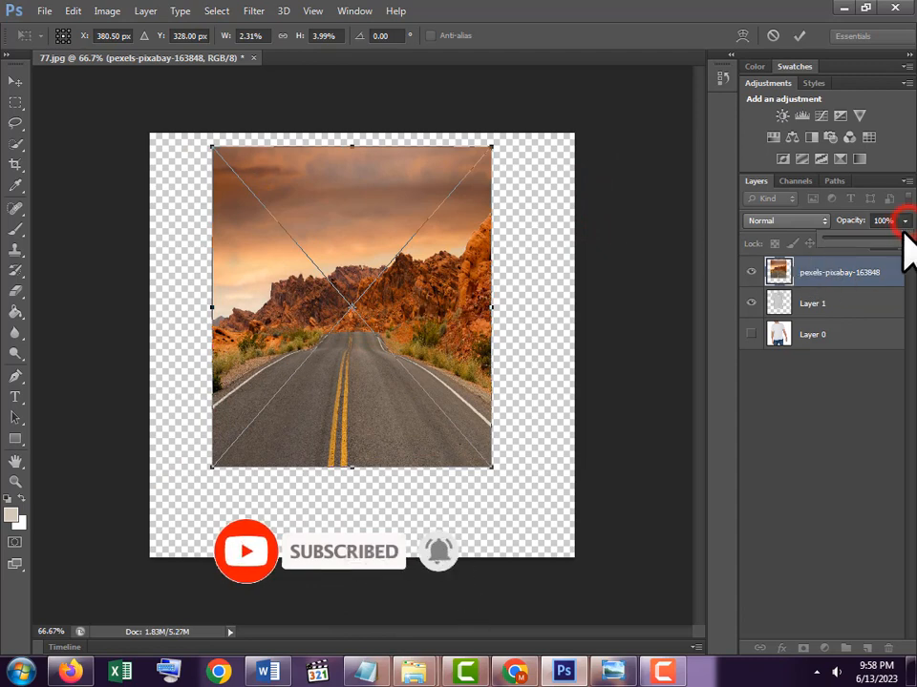
left_click_drag(903, 241, 864, 267)
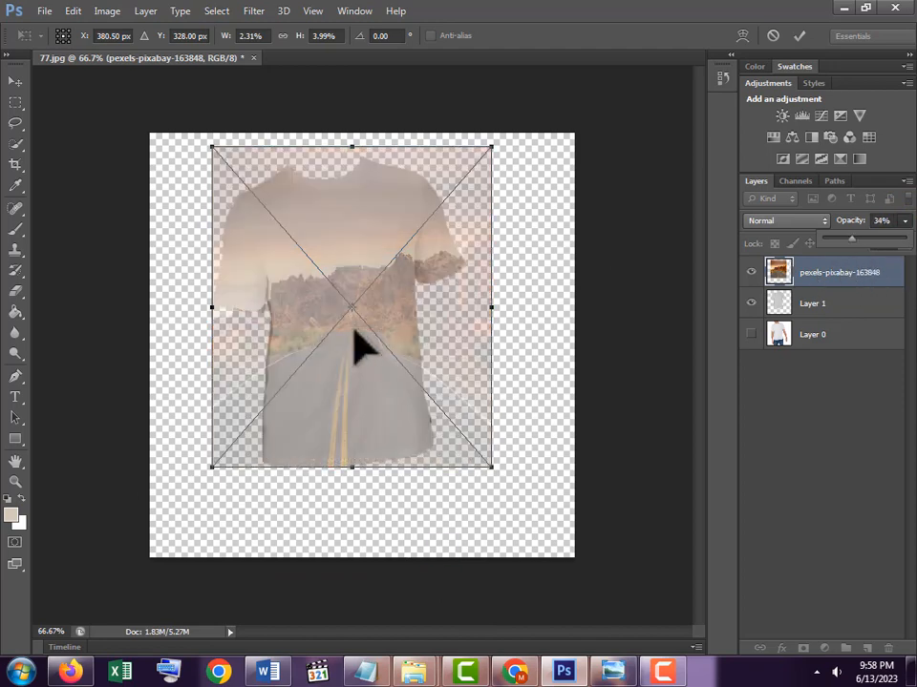
left_click(905, 221)
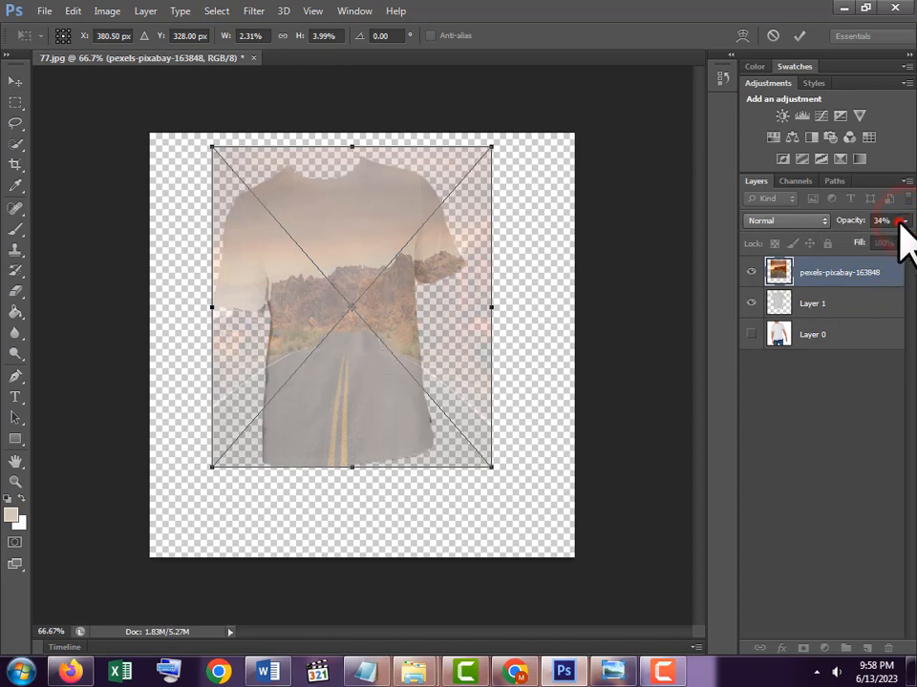
left_click_drag(905, 244, 876, 256)
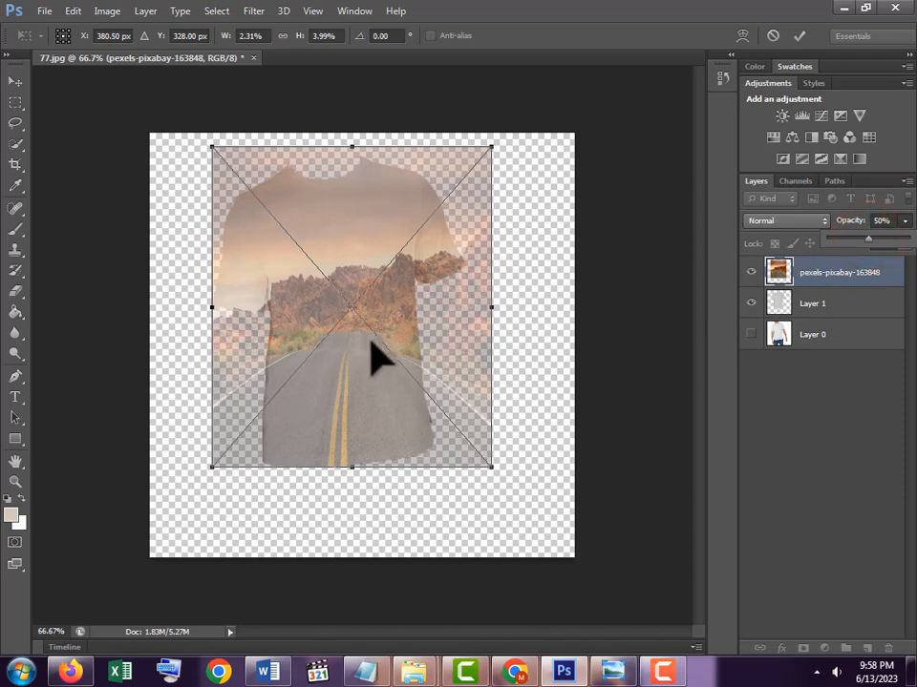
Resize the placed road photo to 2.15% wide and 4.66% high over the shirt and commit the placement.
left_click_drag(491, 308, 467, 310)
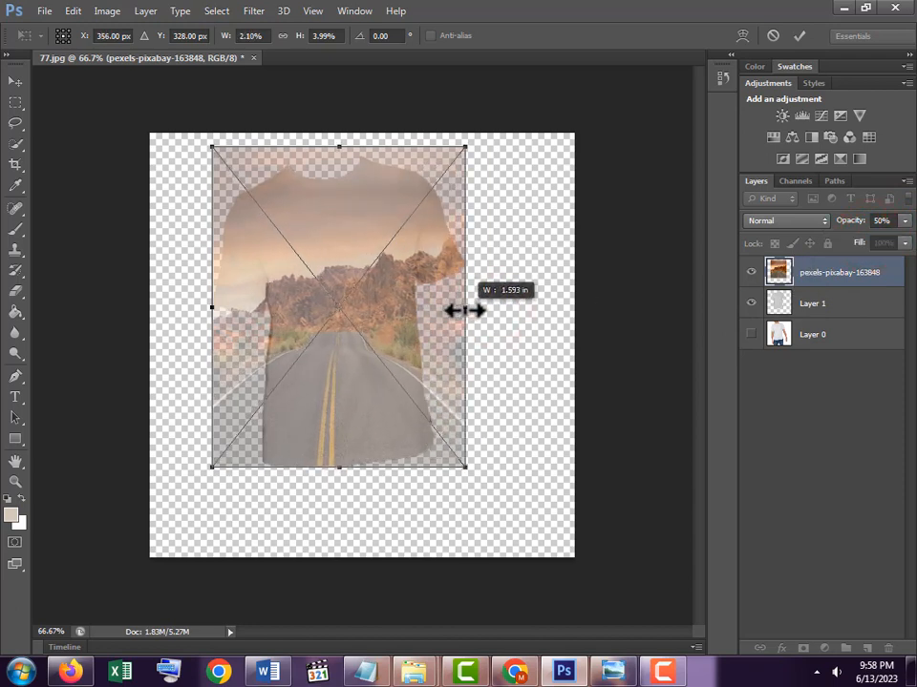
mouse_move(212, 307)
left_mouse_down()
mouse_move(240, 303)
mouse_move(205, 304)
left_mouse_up()
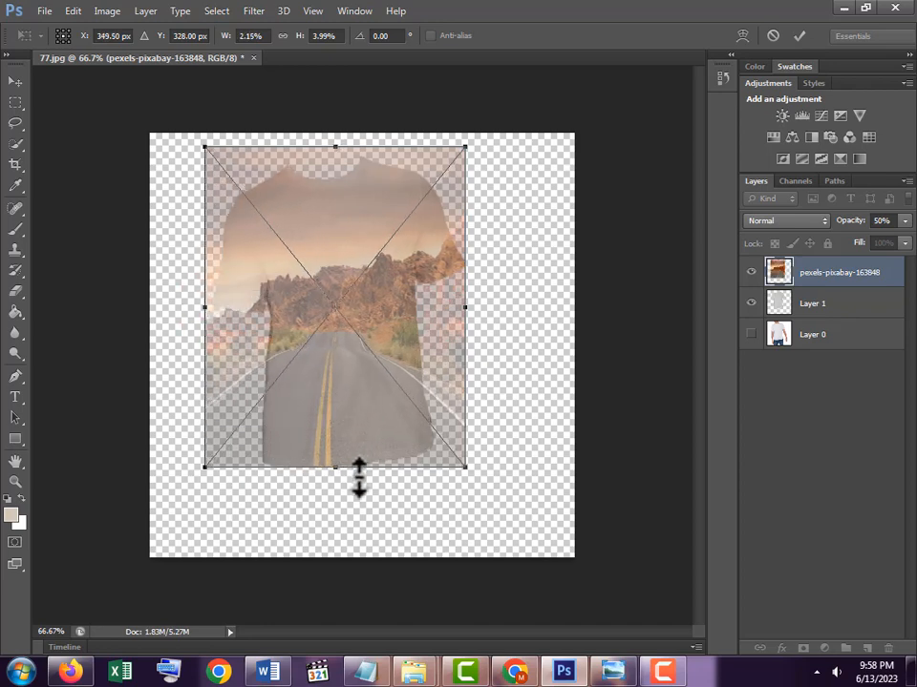
mouse_move(355, 471)
left_mouse_down()
mouse_move(358, 535)
mouse_move(351, 424)
mouse_move(356, 475)
left_mouse_up()
left_click_drag(336, 145, 336, 91)
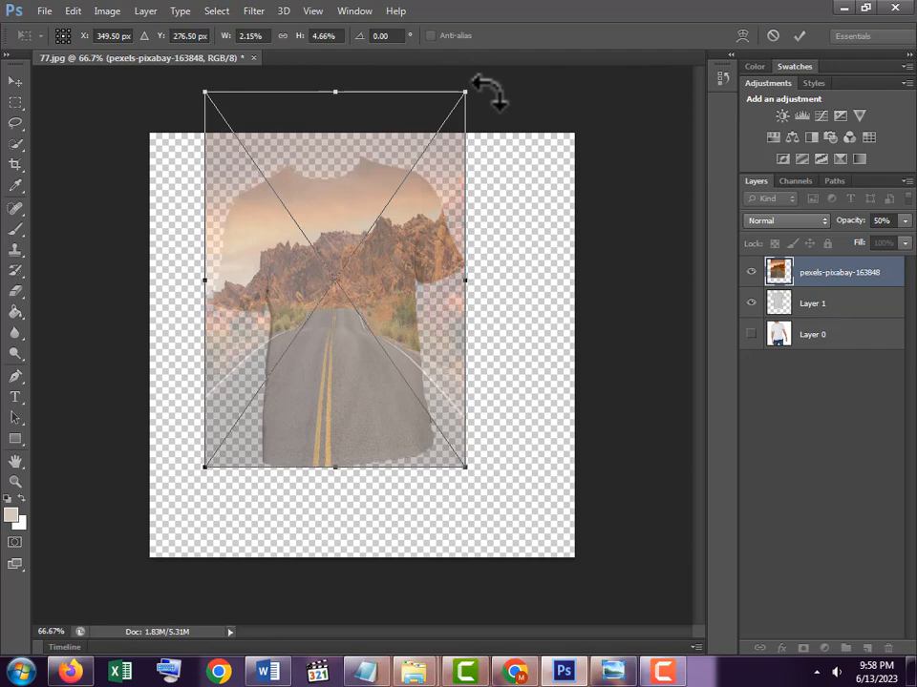
left_click(799, 37)
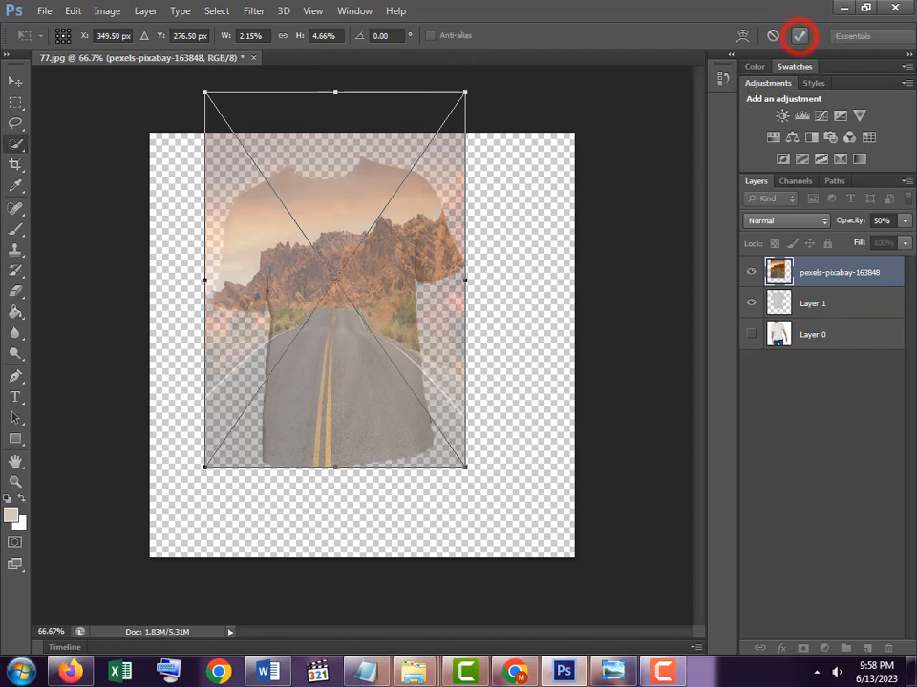
Restore the road photo layer's opacity to 100% and clip it to the shirt layer with a clipping mask.
left_click(904, 222)
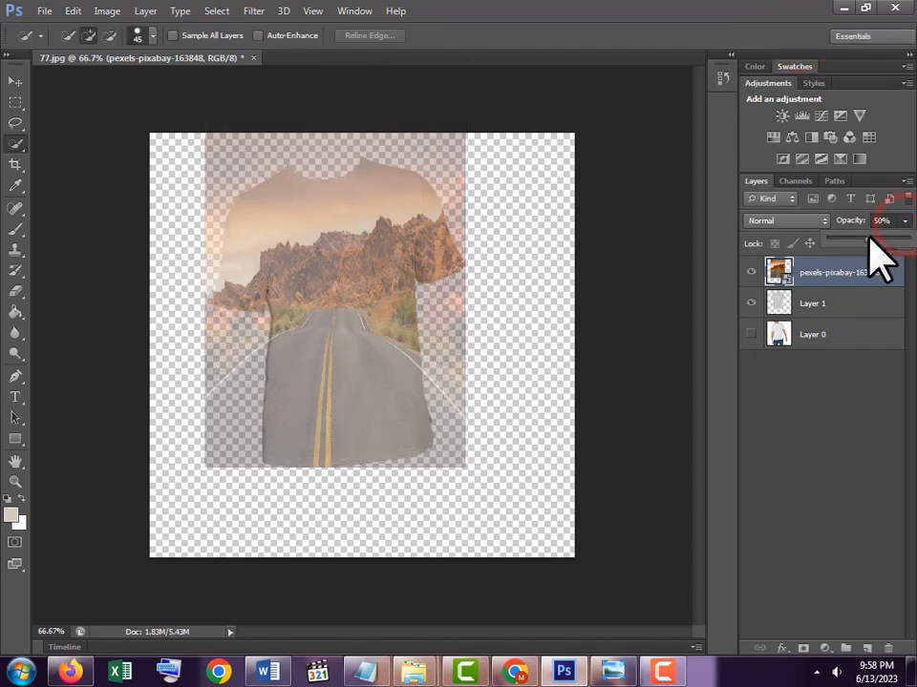
left_click_drag(869, 239, 914, 247)
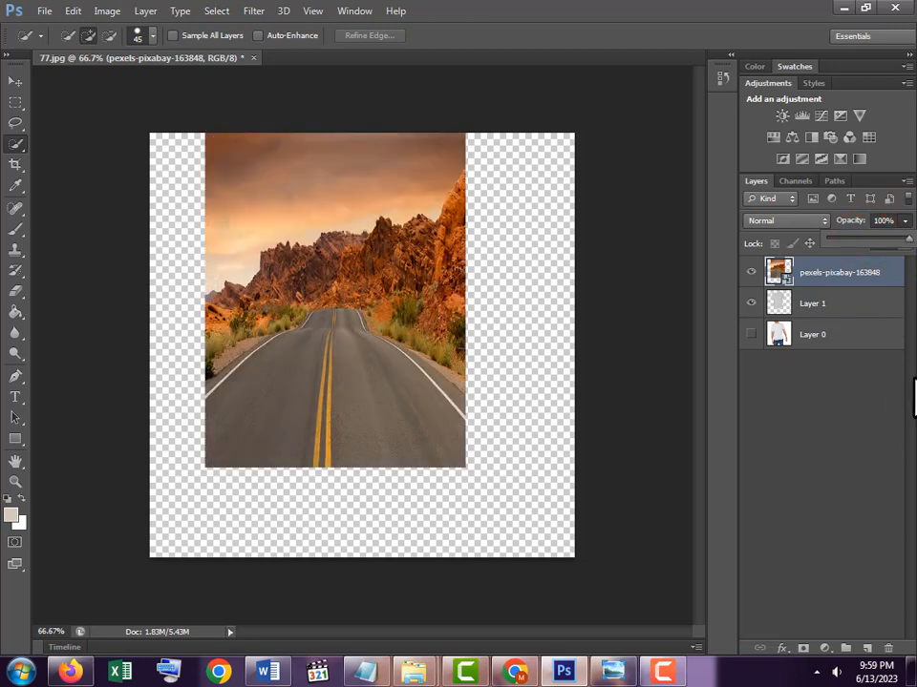
left_click(853, 277)
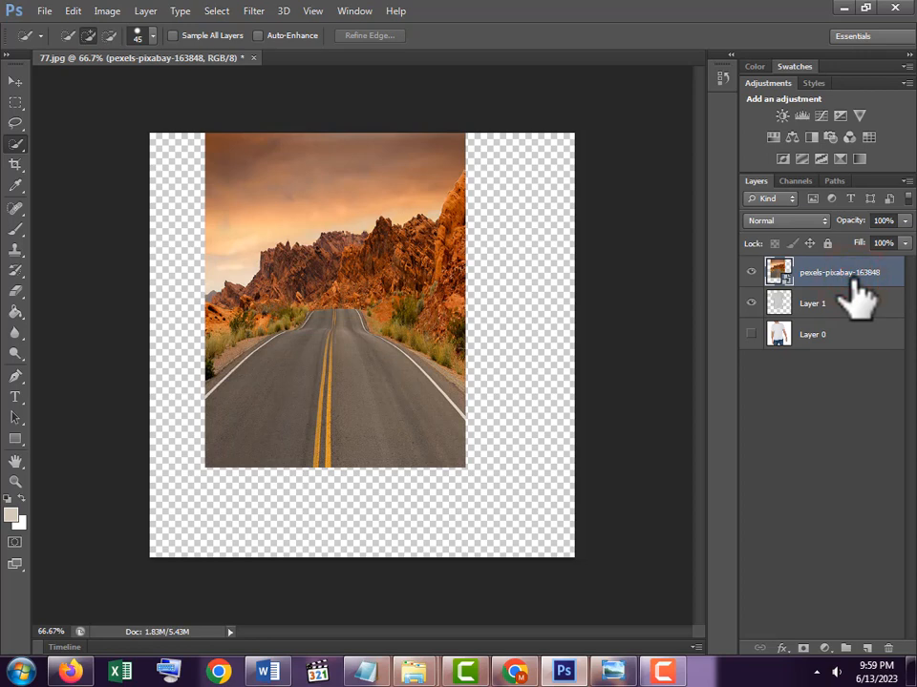
right_click(850, 298)
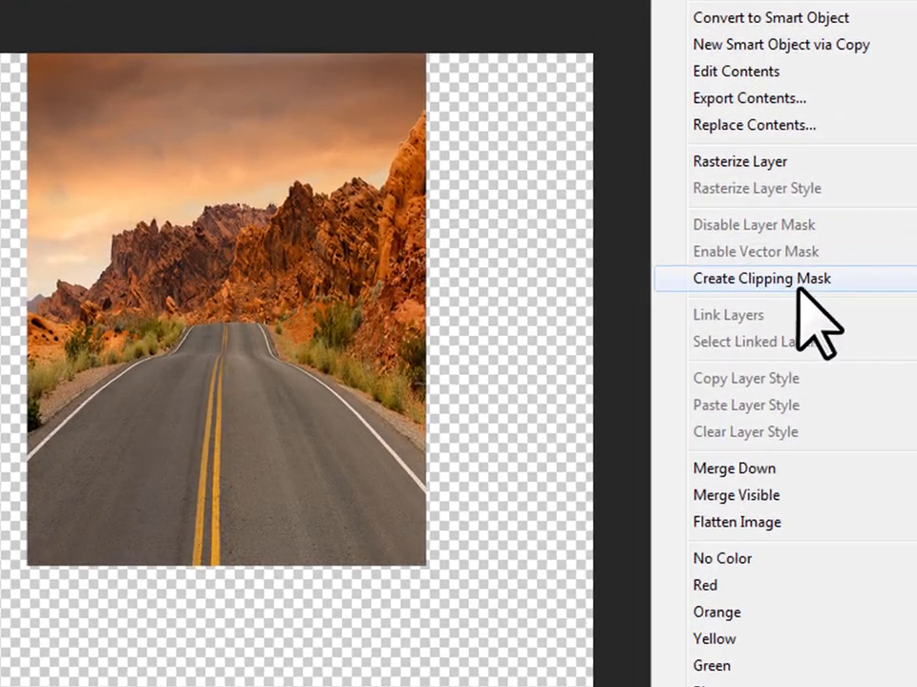
left_click(799, 281)
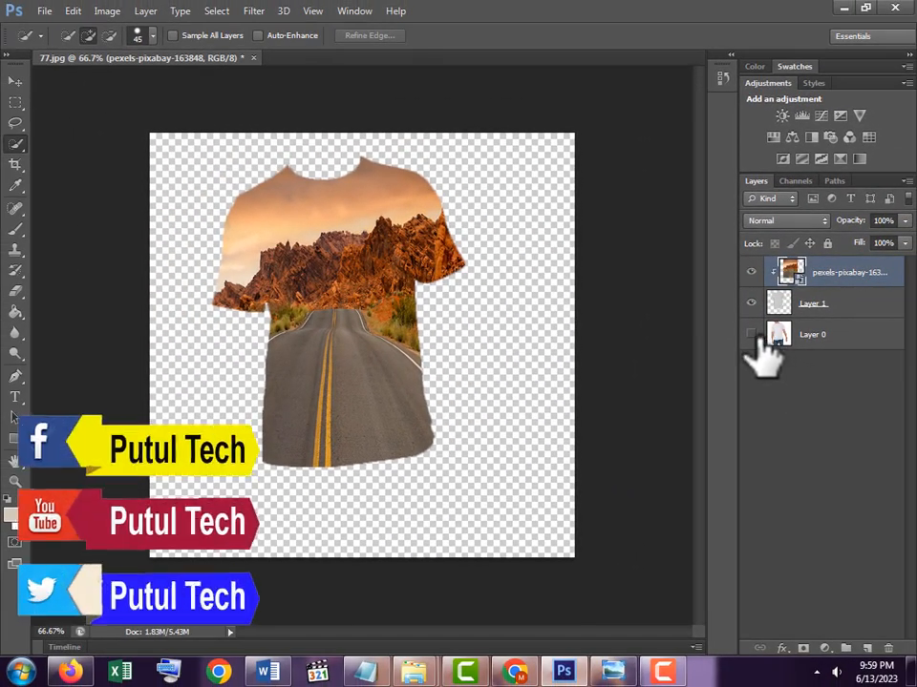
Show Layer 0, try Overlay, Soft Light and further blend modes on the road photo layer, and set it to Difference.
left_click(752, 335)
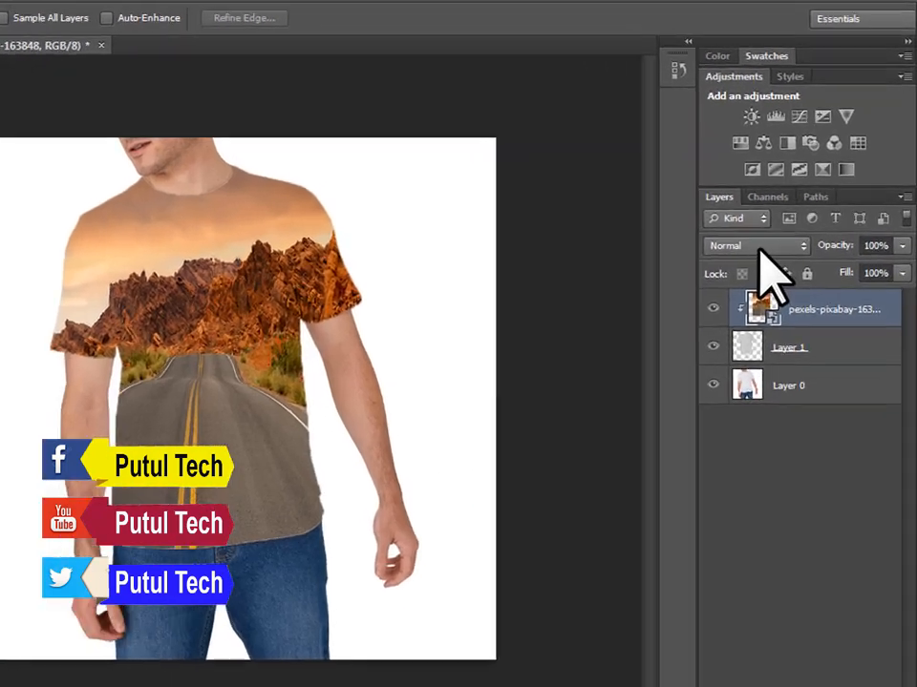
left_click(785, 221)
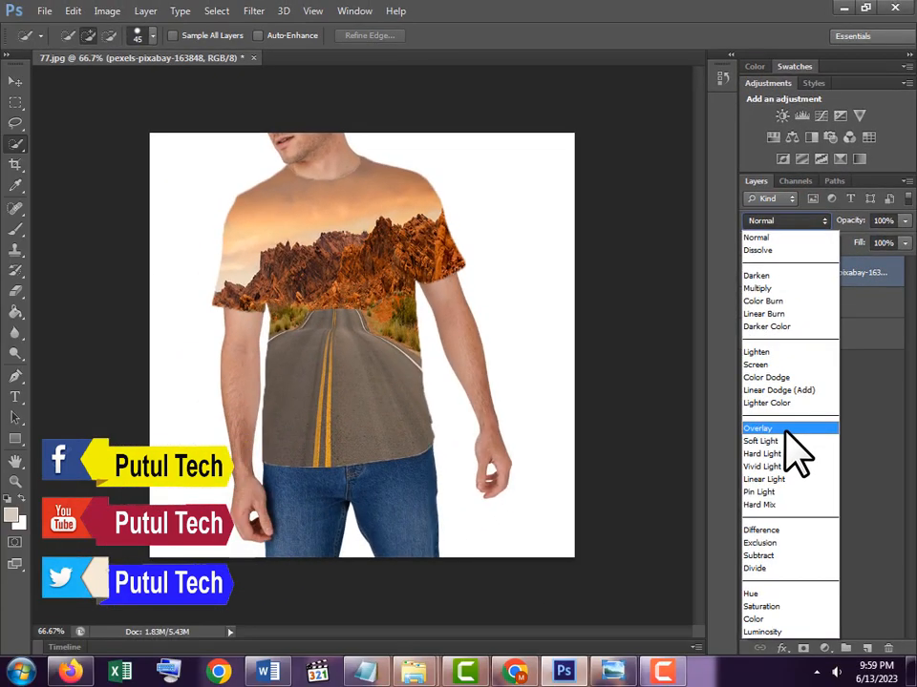
left_click(773, 466)
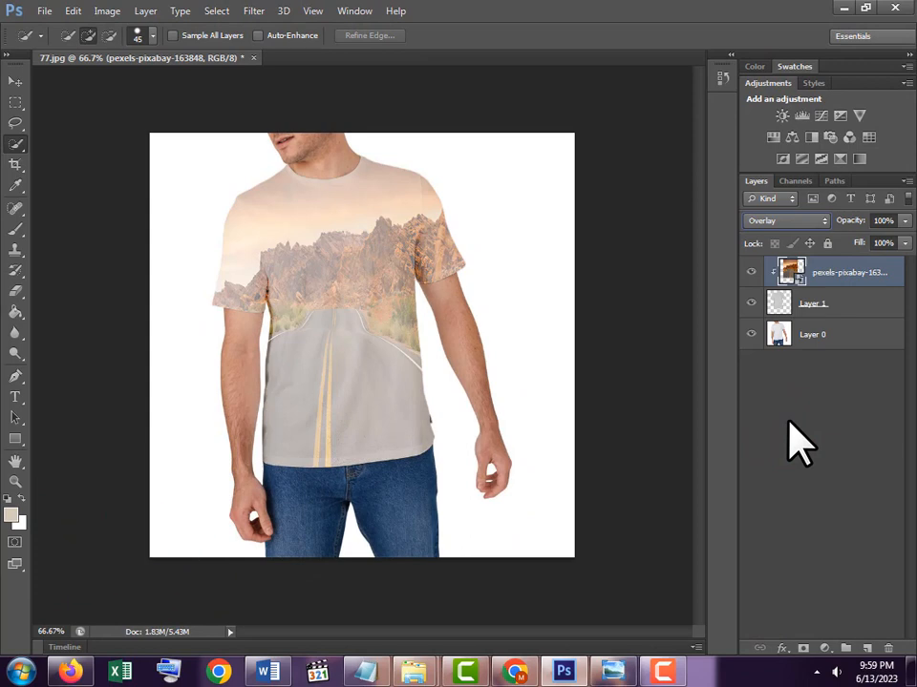
key("Down")
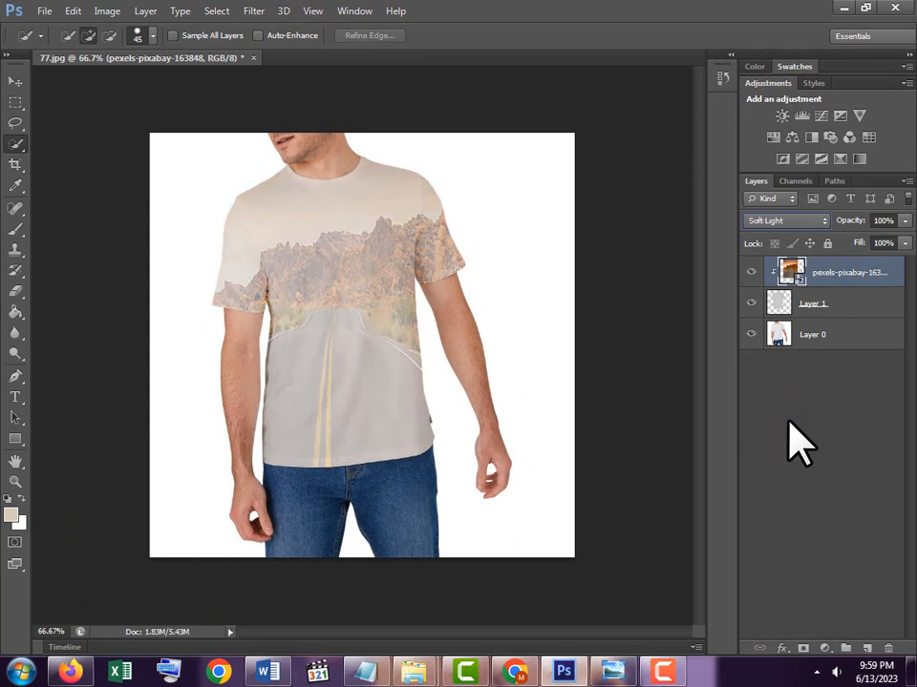
left_click(778, 220)
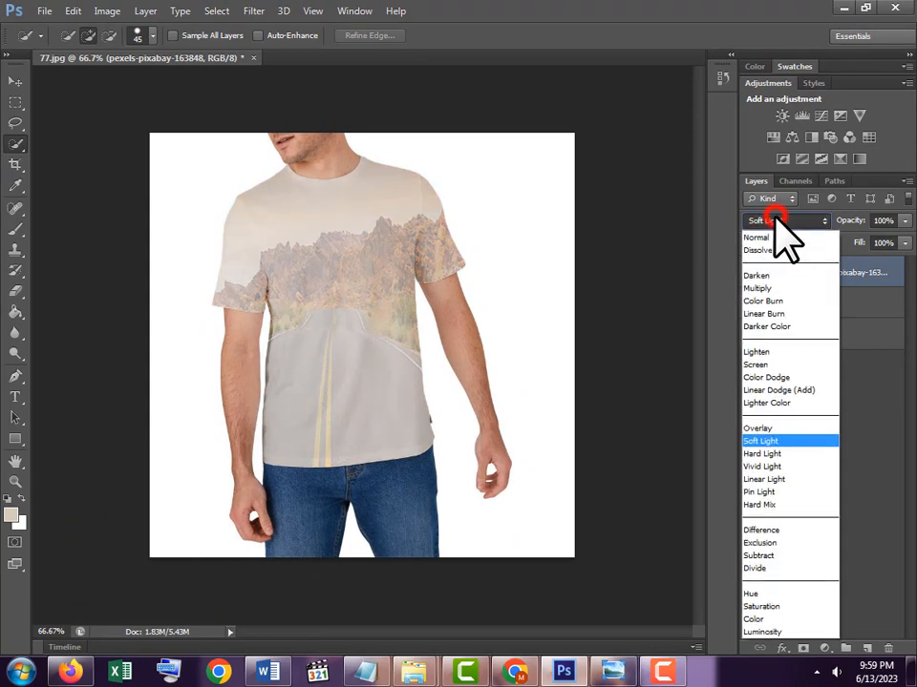
left_click(783, 482)
key("Down")
key("Down")
key("Down")
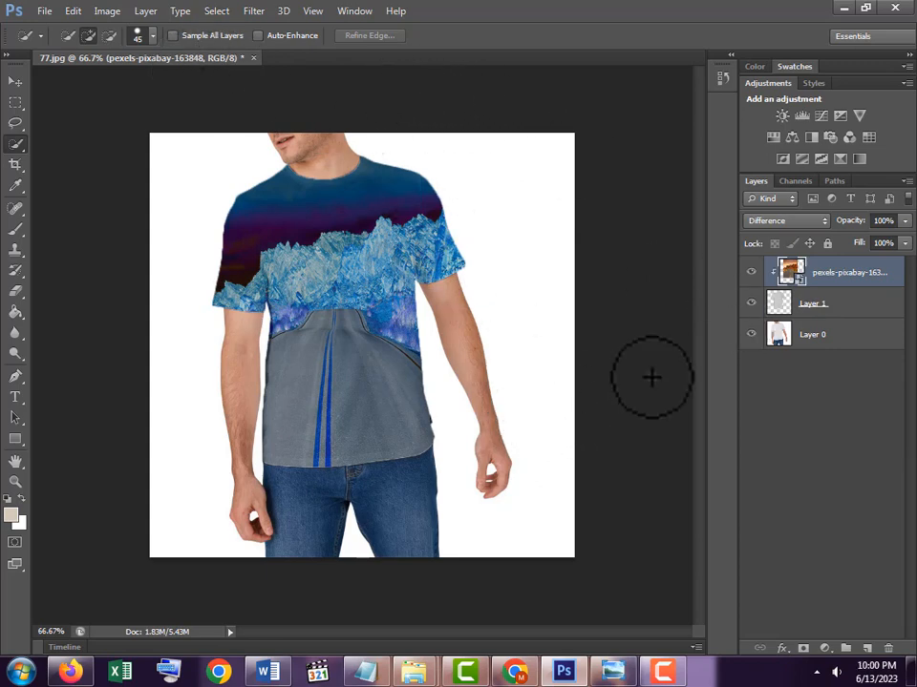
right_click(837, 276)
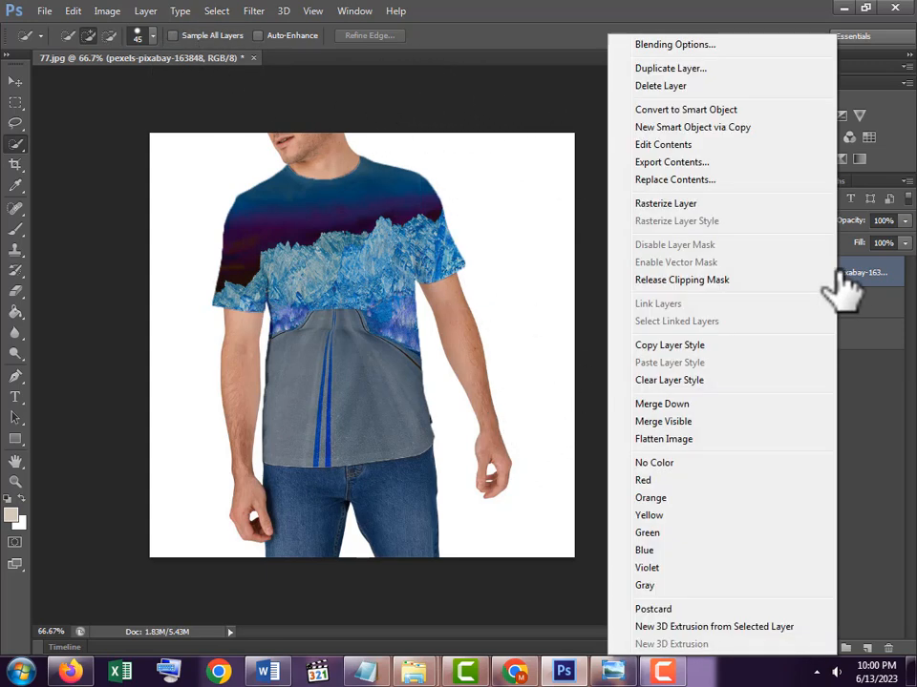
left_click(870, 280)
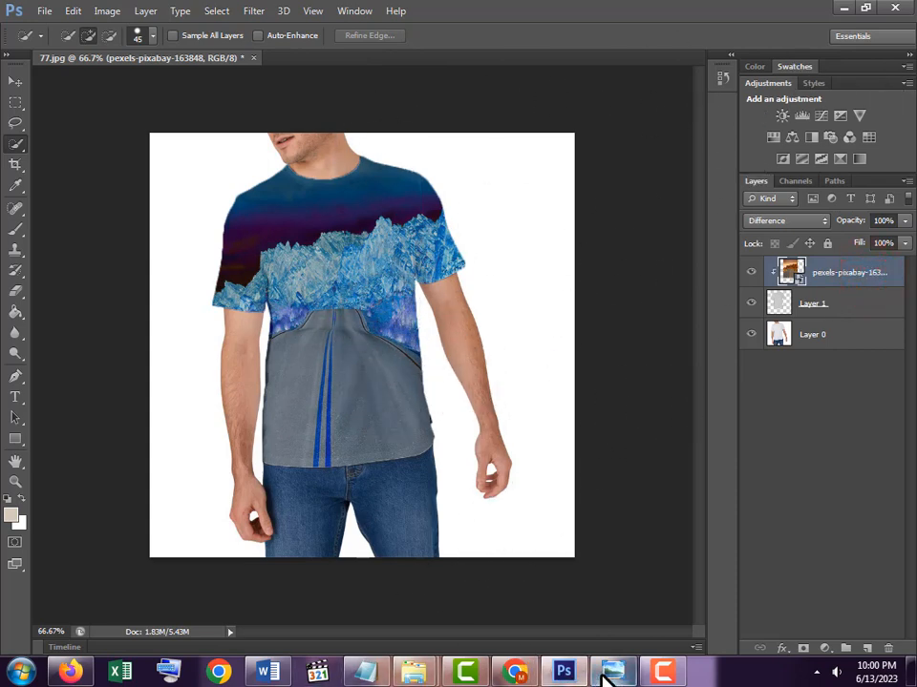
Place the photo pexels-scott-webb-1048039 from the Downloads folder into the T-shirt document.
left_click(429, 682)
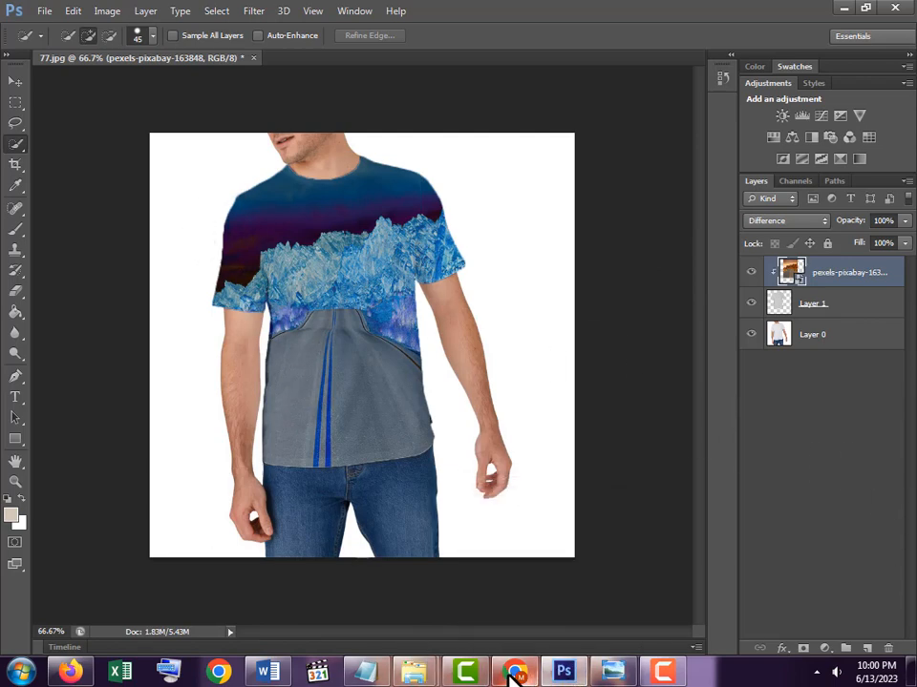
mouse_move(414, 676)
left_click(512, 623)
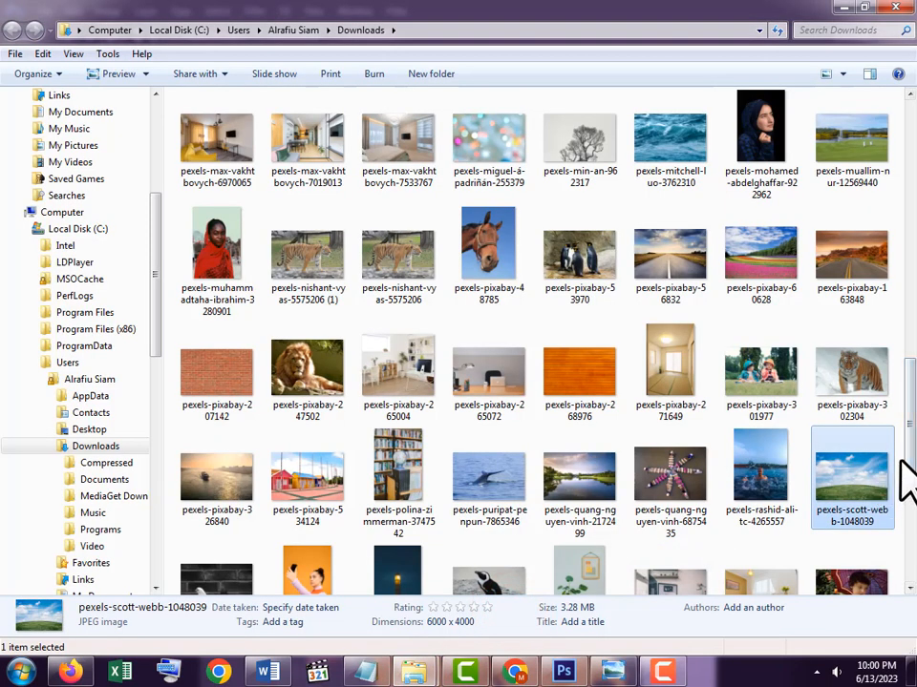
left_click_drag(869, 480, 404, 446)
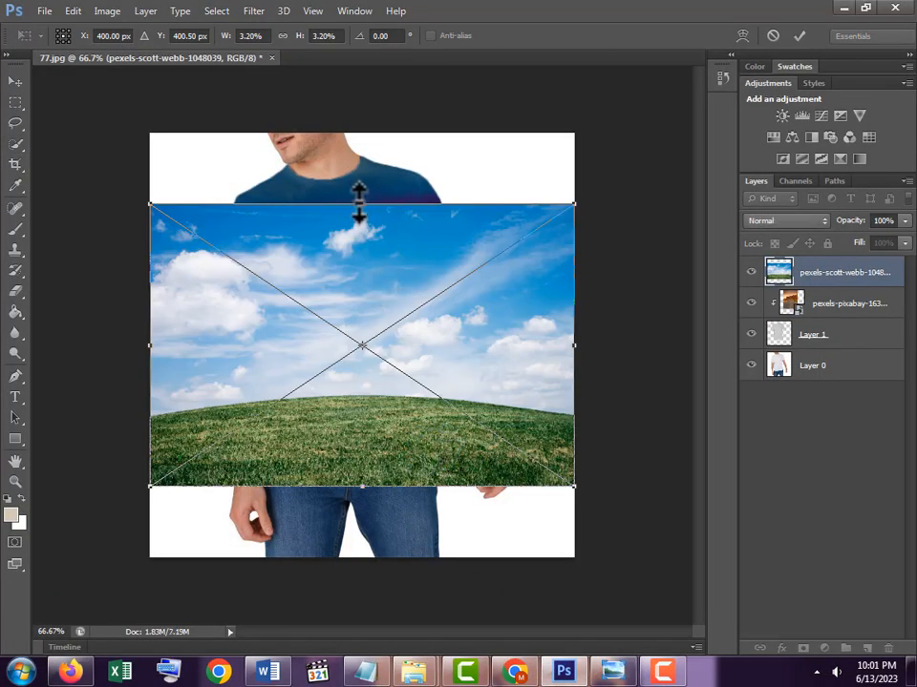
Scale the placed sky-and-grass photo to 3.20% wide and 3.89% high, commit it, and clip it to the shirt.
left_click_drag(360, 190, 357, 146)
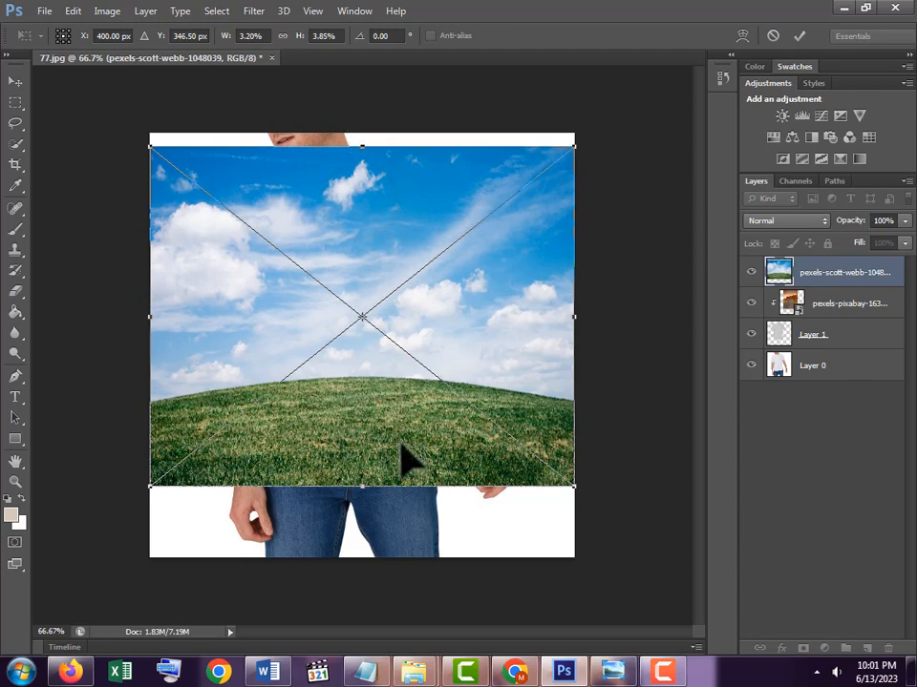
left_click_drag(363, 487, 363, 491)
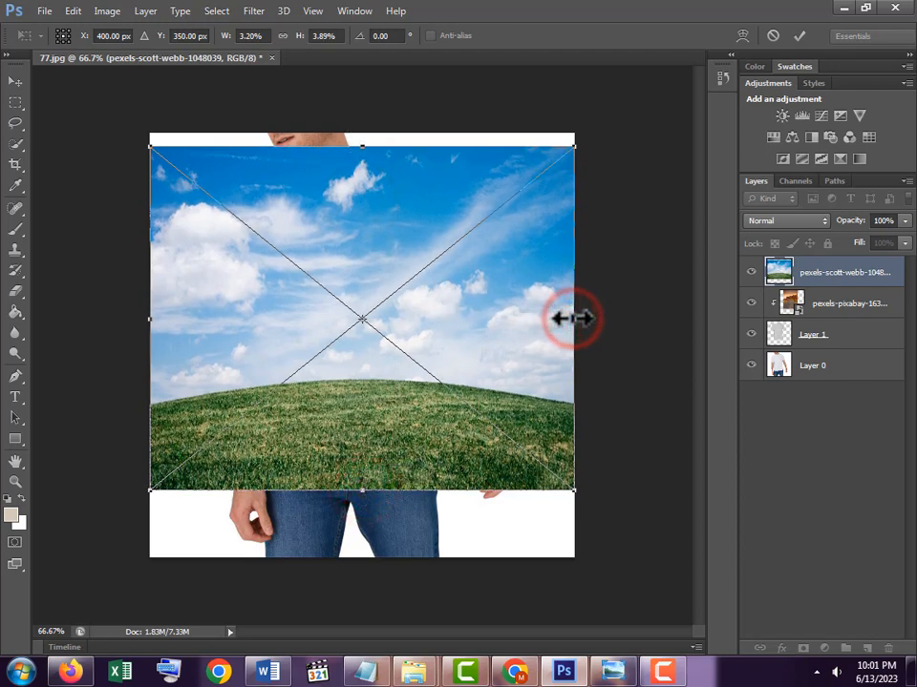
left_click(799, 36)
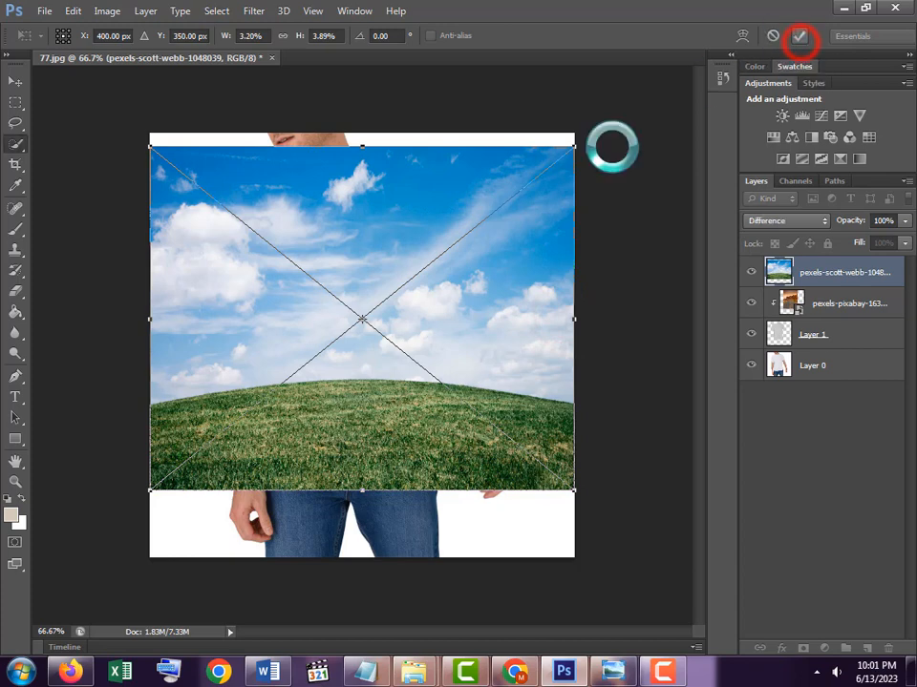
key("w")
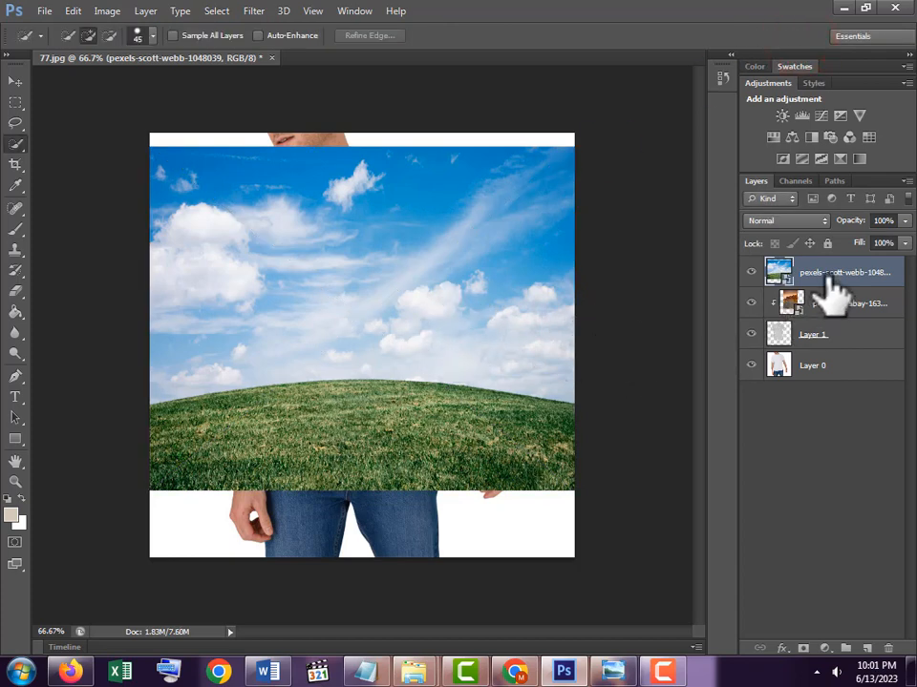
right_click(827, 277)
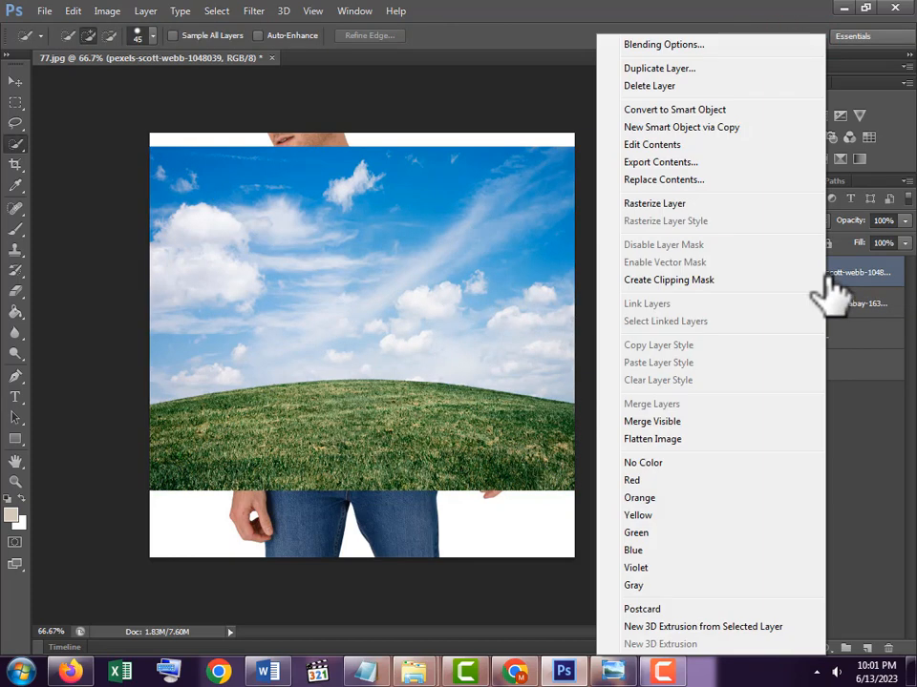
left_click(680, 281)
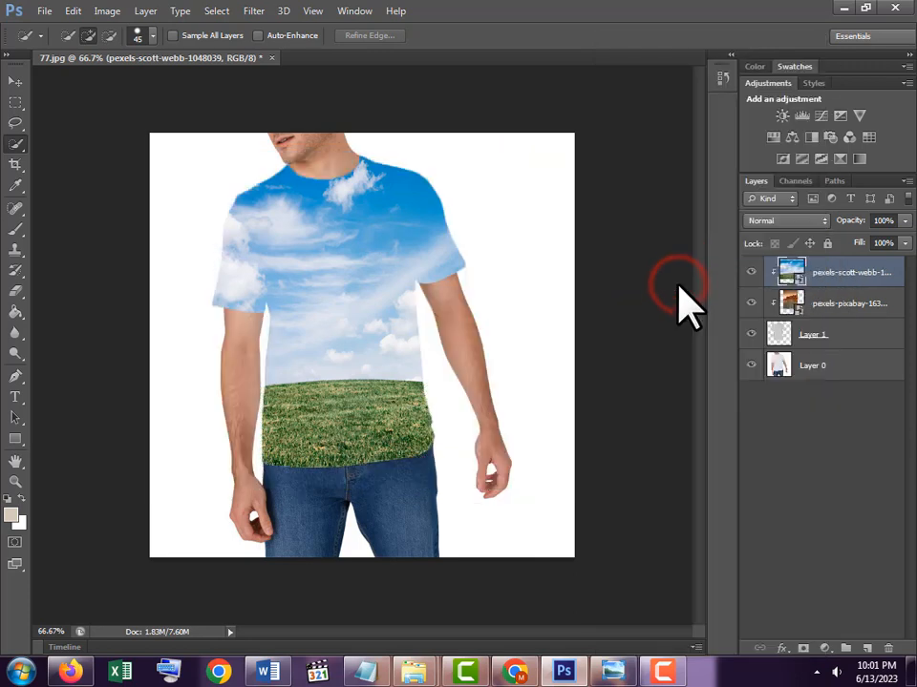
Try blend modes on the sky-and-grass layer from Linear Burn through Lighten and Linear Dodge to Overlay.
left_click(775, 222)
left_click(789, 314)
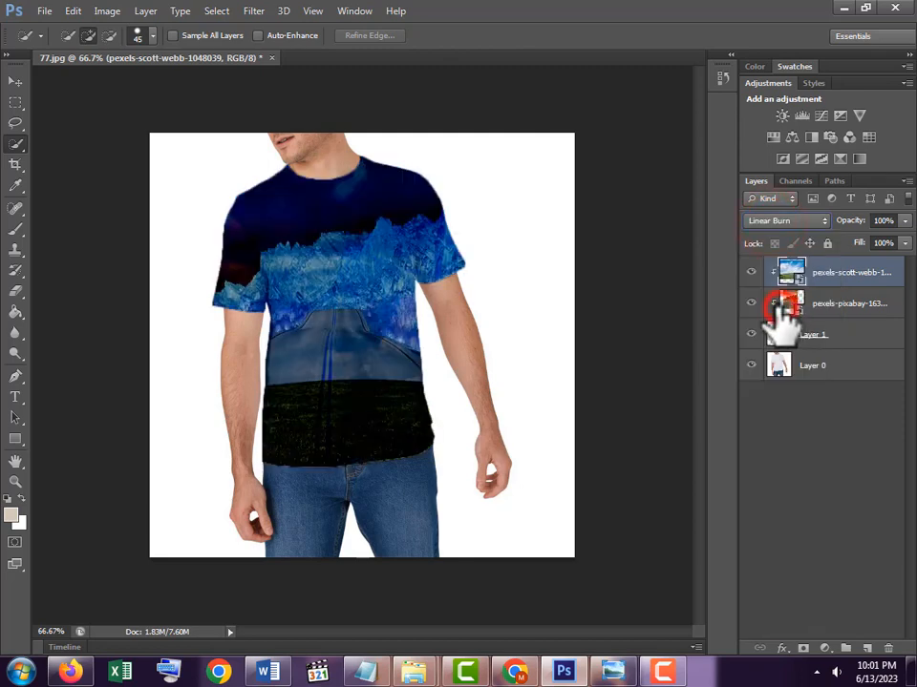
key("Down")
key("Down")
key("Down")
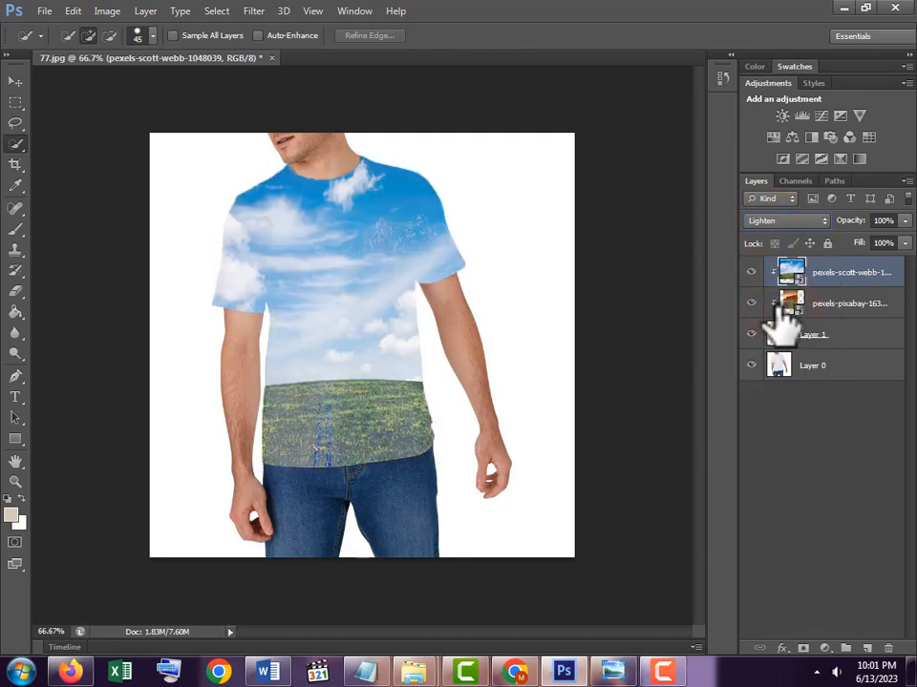
key("Down")
key("Down")
key("Down")
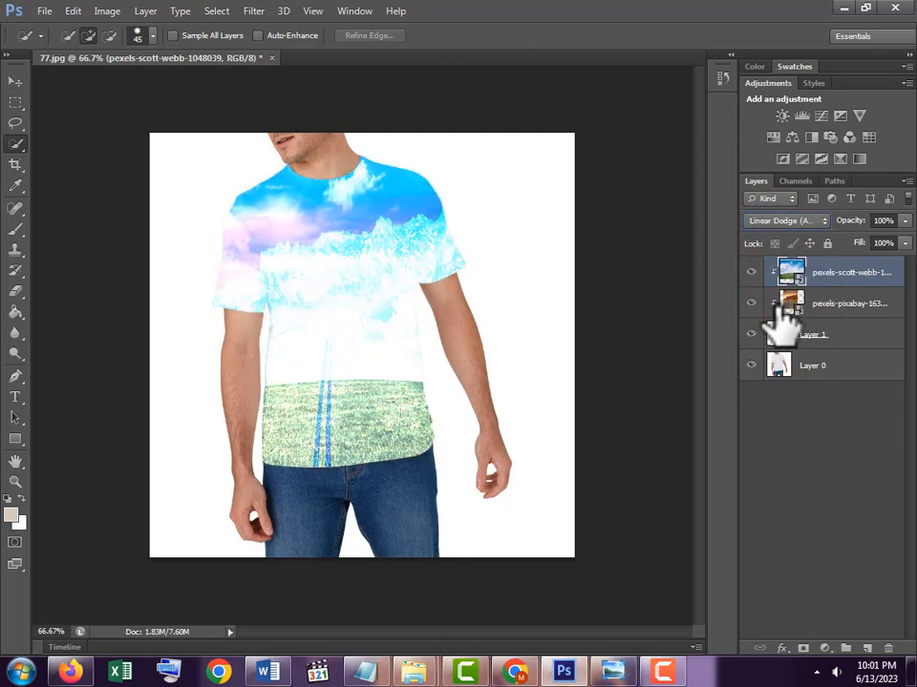
key("Down")
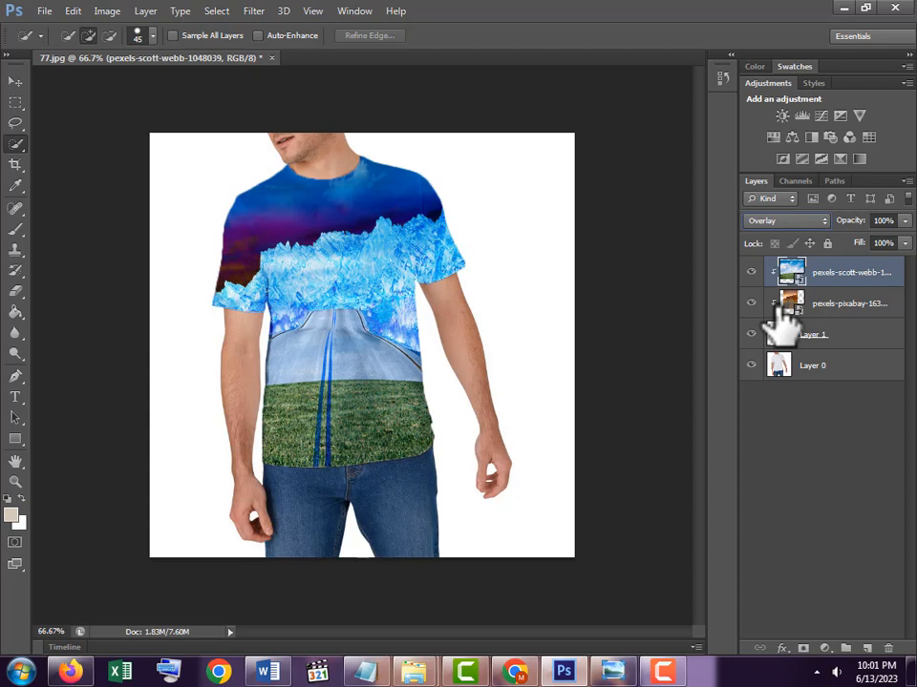
Hide the road photo layer and step the sky-and-grass layer through the blend modes from Lighten to Luminosity.
left_click(750, 304)
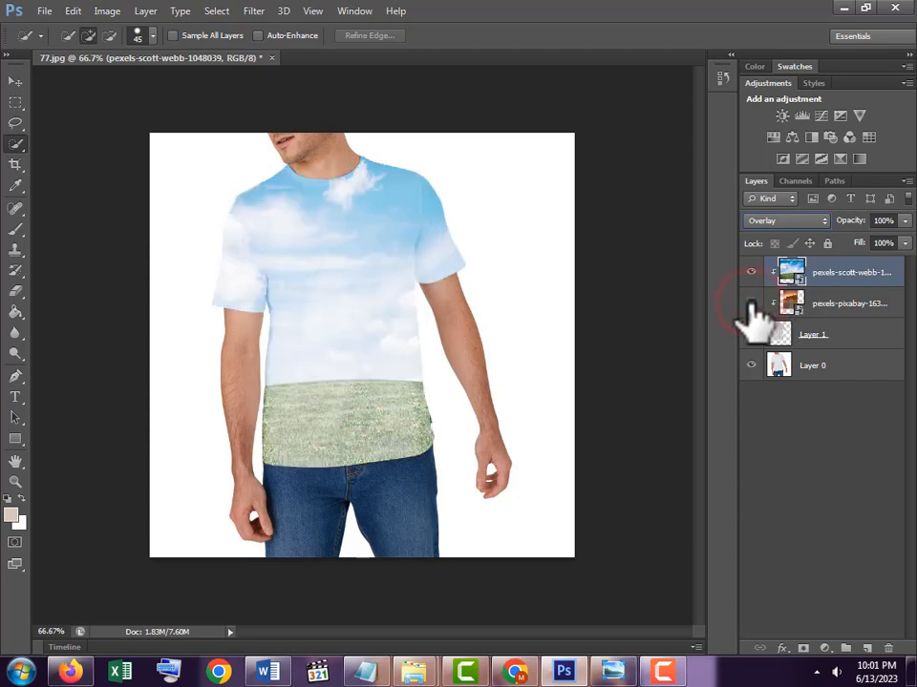
left_click(792, 220)
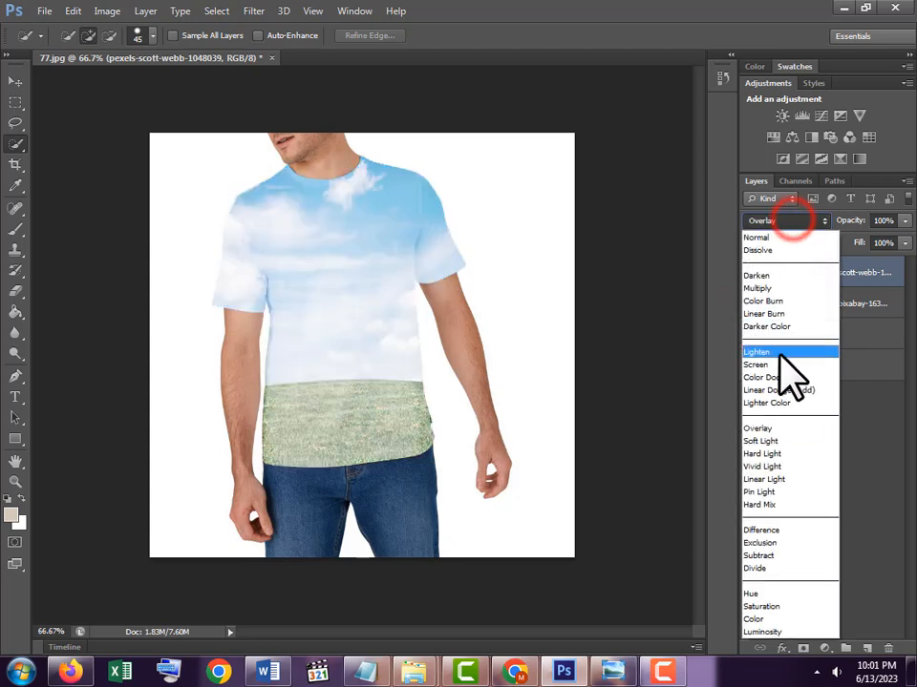
left_click(756, 353)
key("Down")
key("Down")
key("Down")
key("Down")
key("Down")
key("Down")
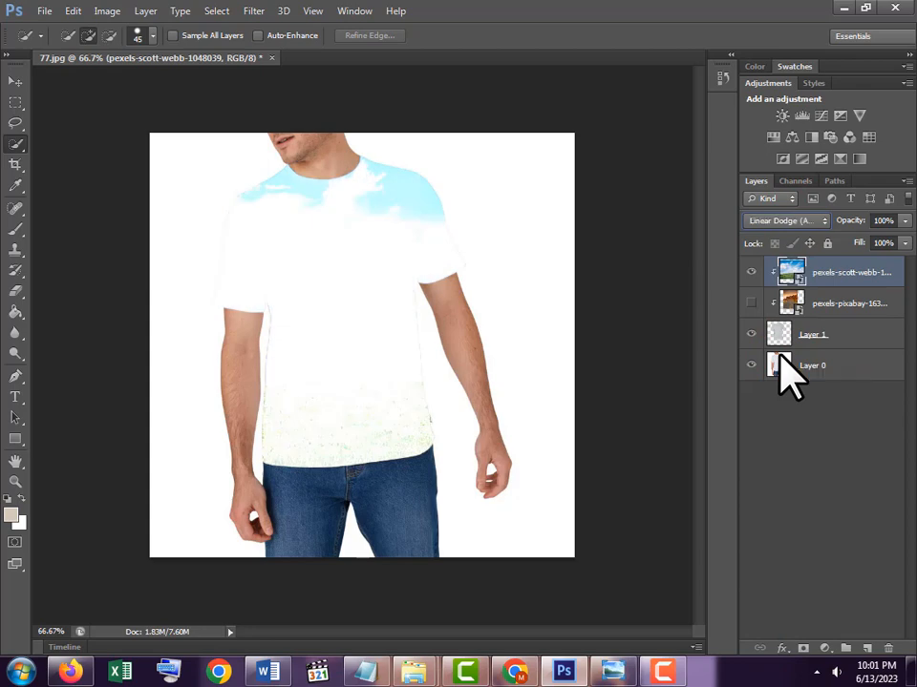
key("Down")
key("Down")
key("Down")
key("Down")
key("Down")
key("Down")
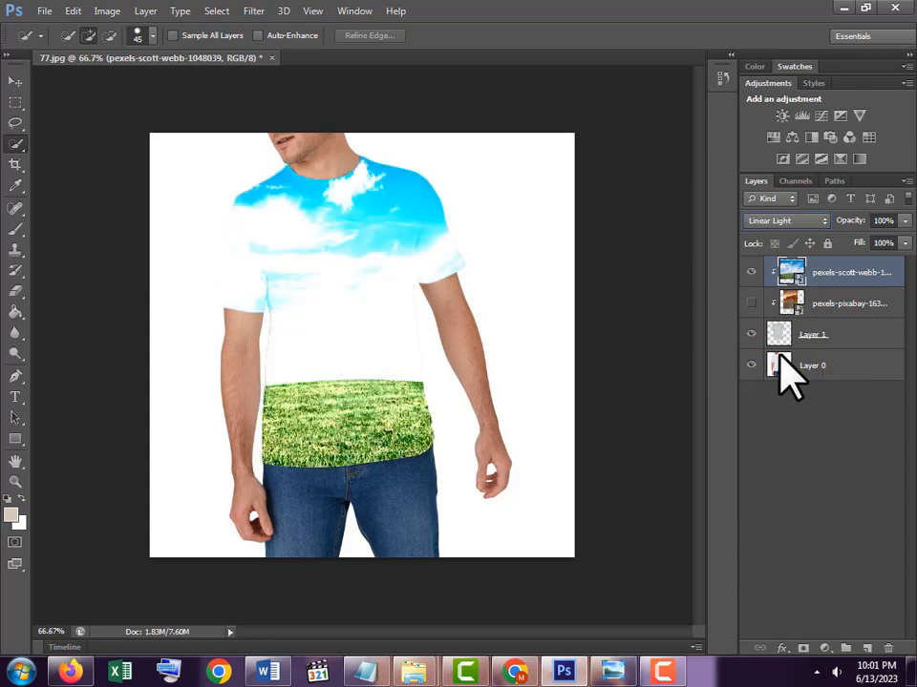
key("Down")
key("Down")
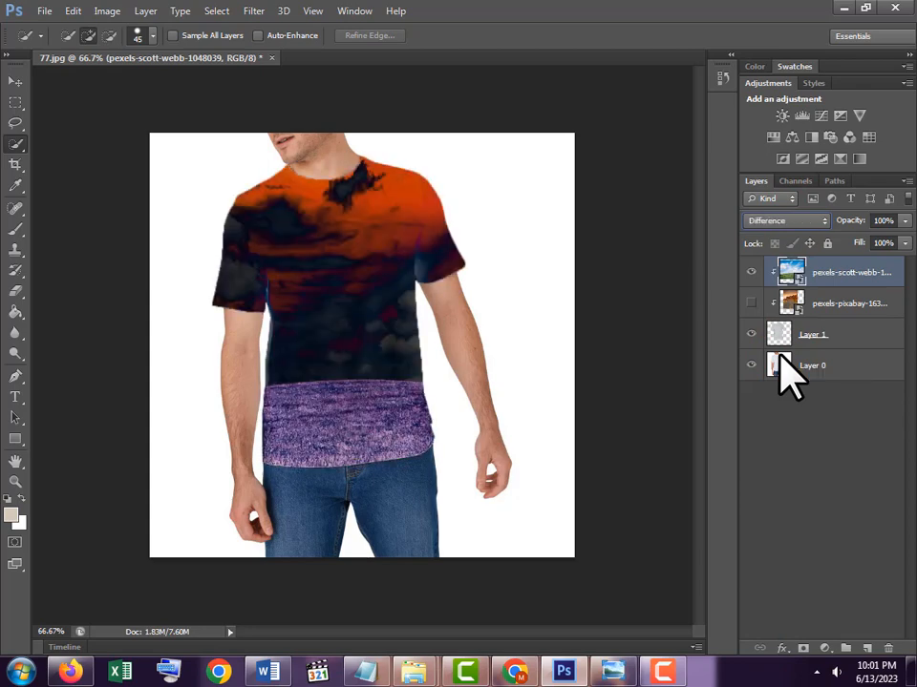
key("Down")
key("Down")
key("Down")
key("Down")
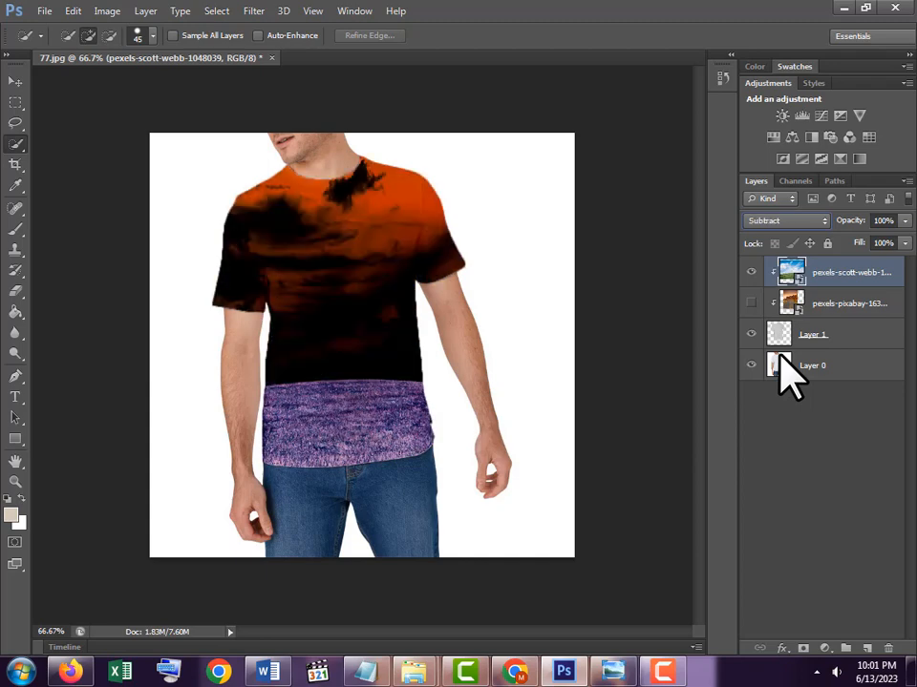
key("Down")
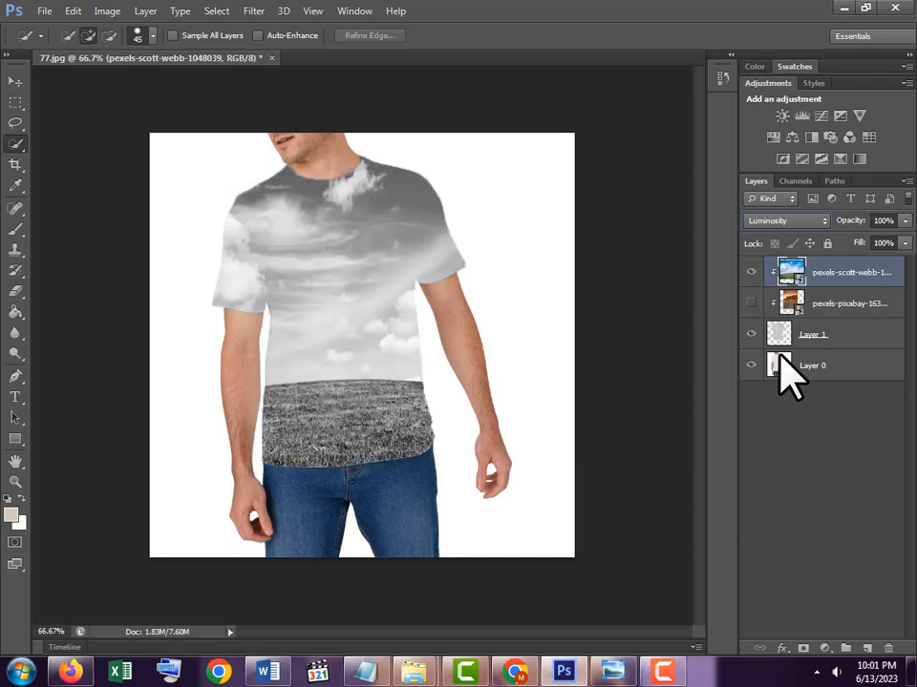
Go back through the blend modes and set the sky-and-grass layer to Subtract.
key("Up")
key("Up")
key("Up")
key("Up")
key("Up")
key("Up")
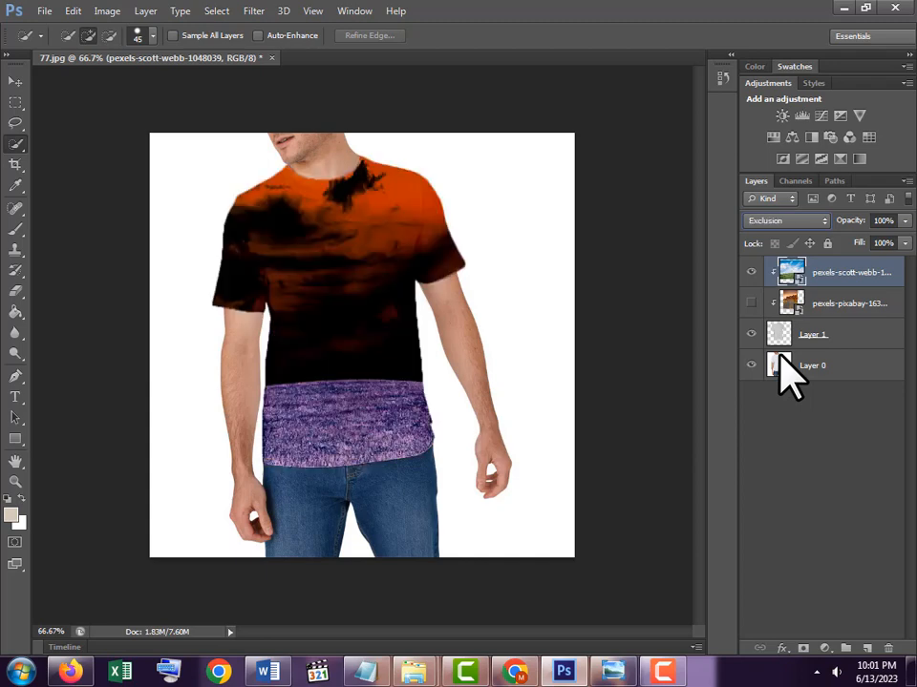
key("Down")
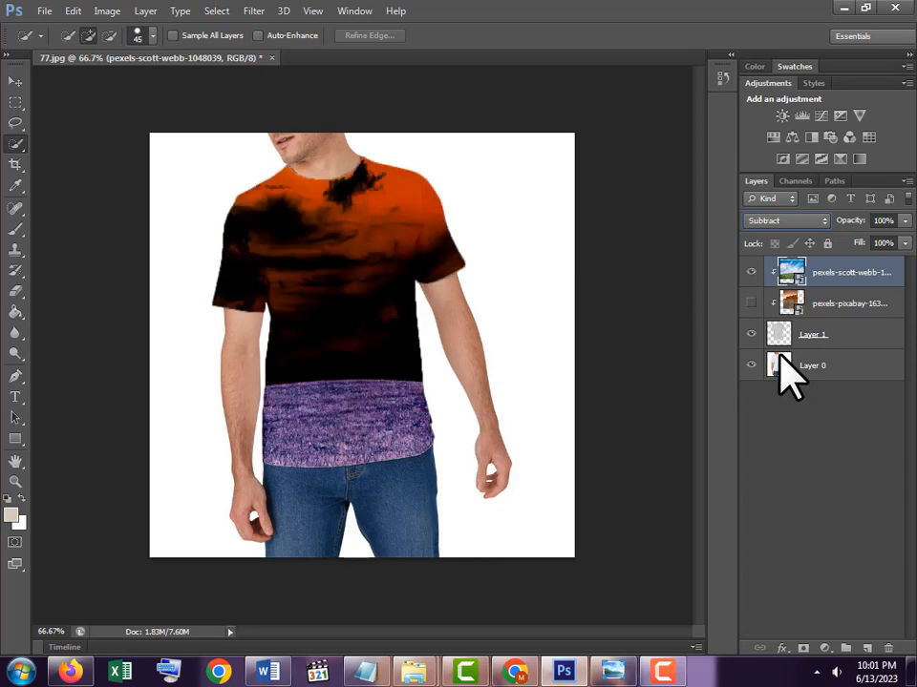